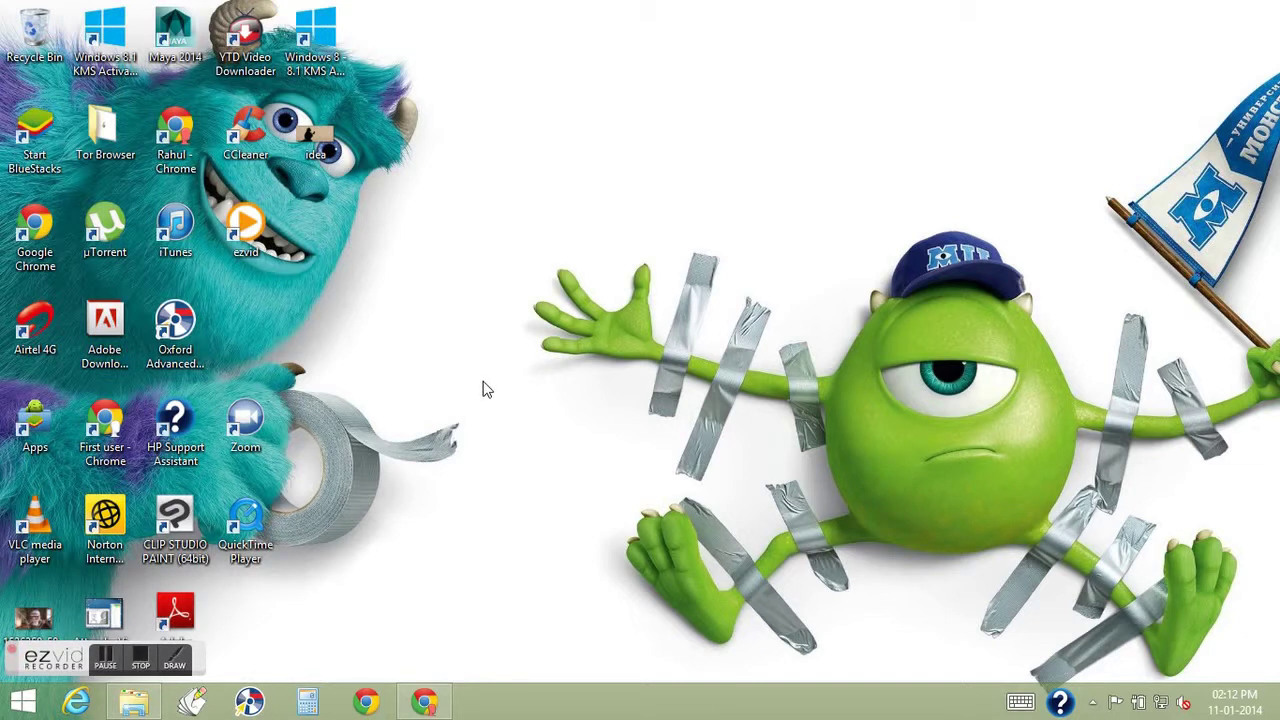
# Refresh the desktop several times, briefly opening and minimizing the Downloads folder in between.
pyautogui.rightClick(530, 240)
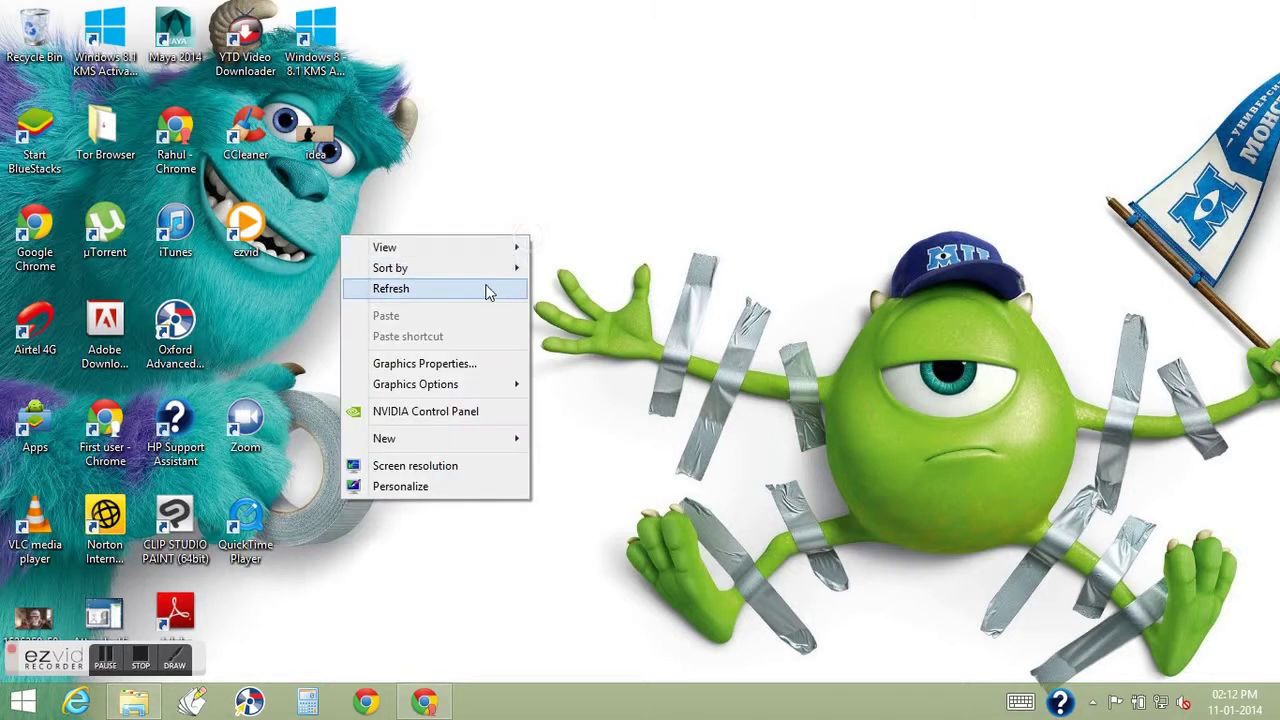
pyautogui.click(480, 290)
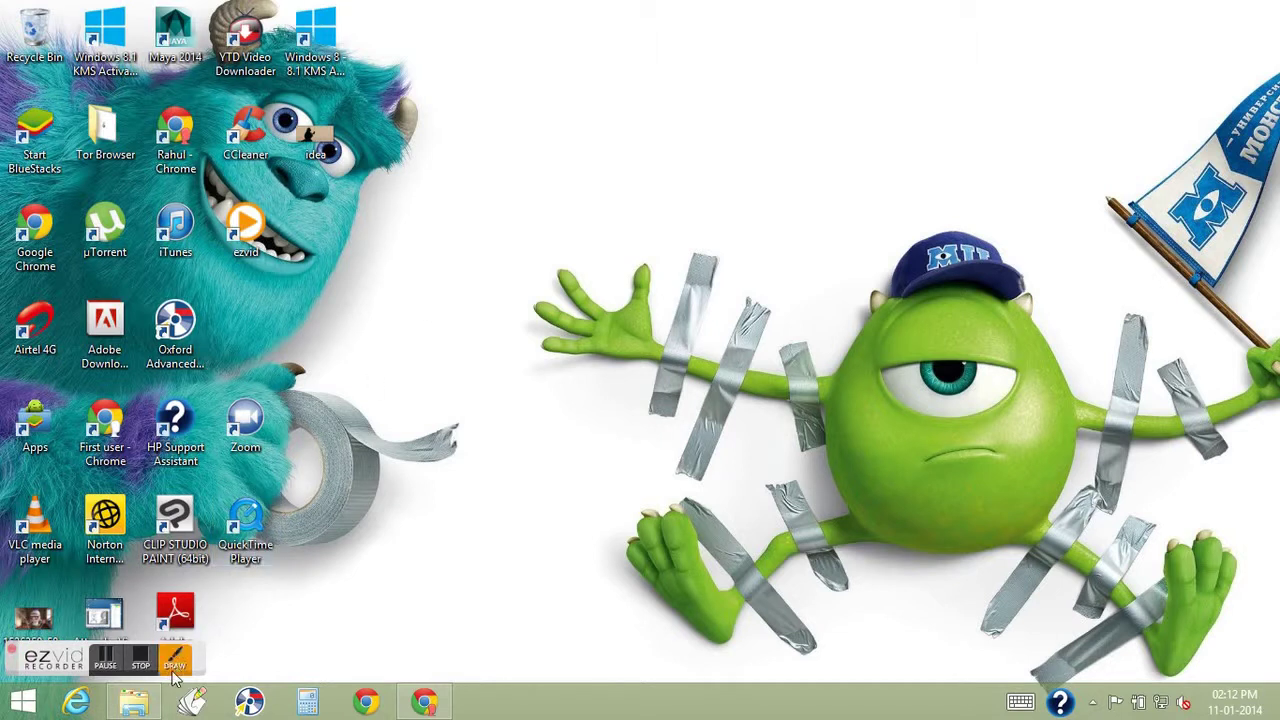
pyautogui.click(150, 700)
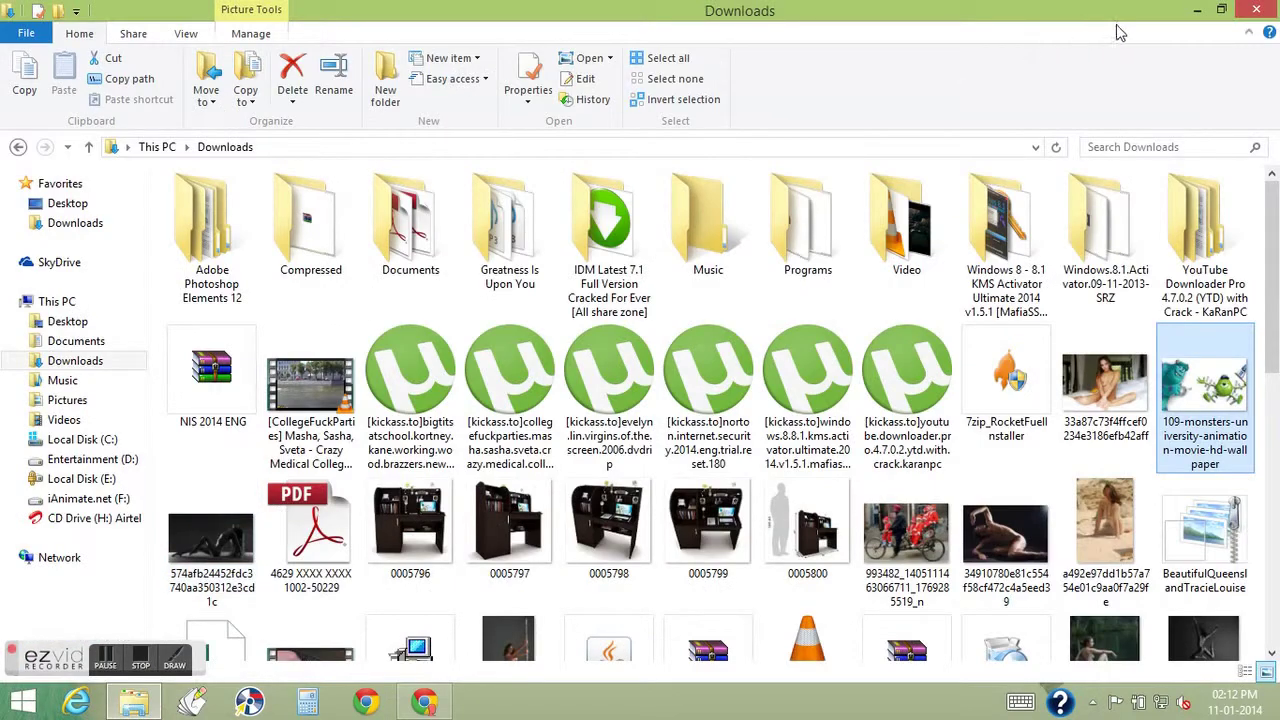
pyautogui.click(1194, 12)
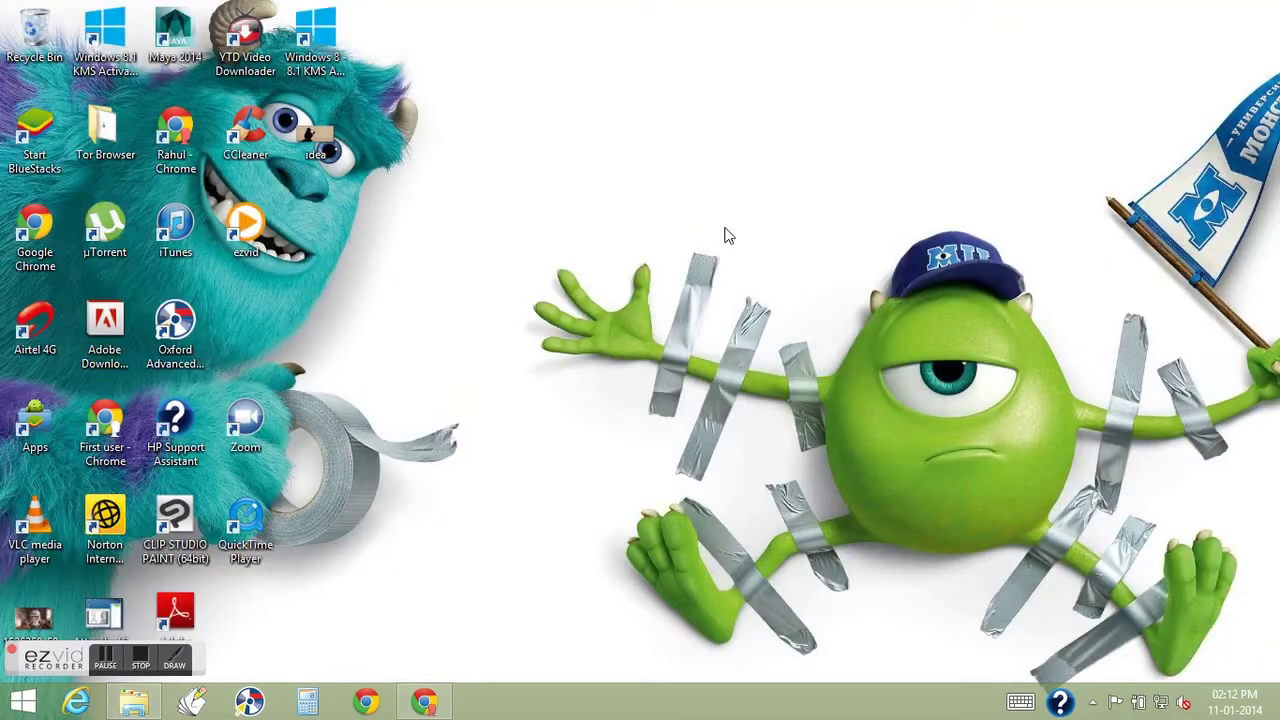
pyautogui.rightClick(605, 272)
pyautogui.click(587, 318)
pyautogui.rightClick(581, 280)
pyautogui.click(550, 332)
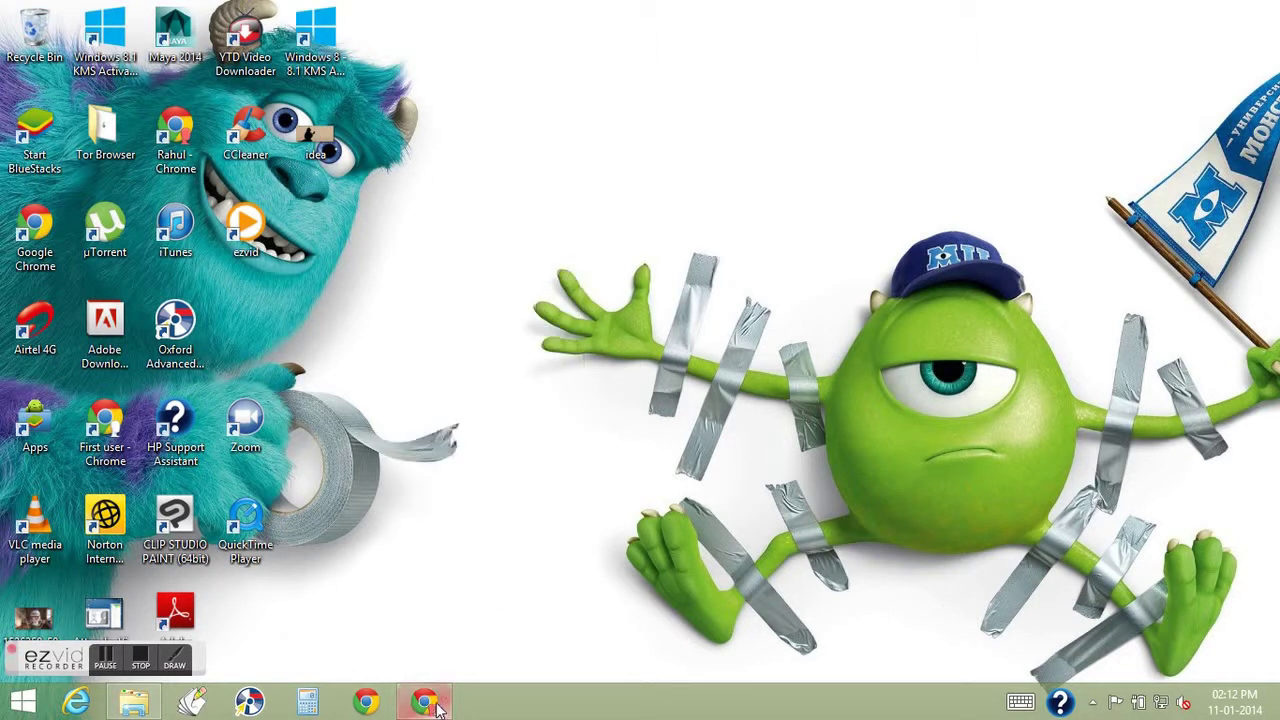
# Restore Chrome, view the Google+ and ezvid thank-you tabs, and add a blank tab before minimizing.
pyautogui.click(430, 703)
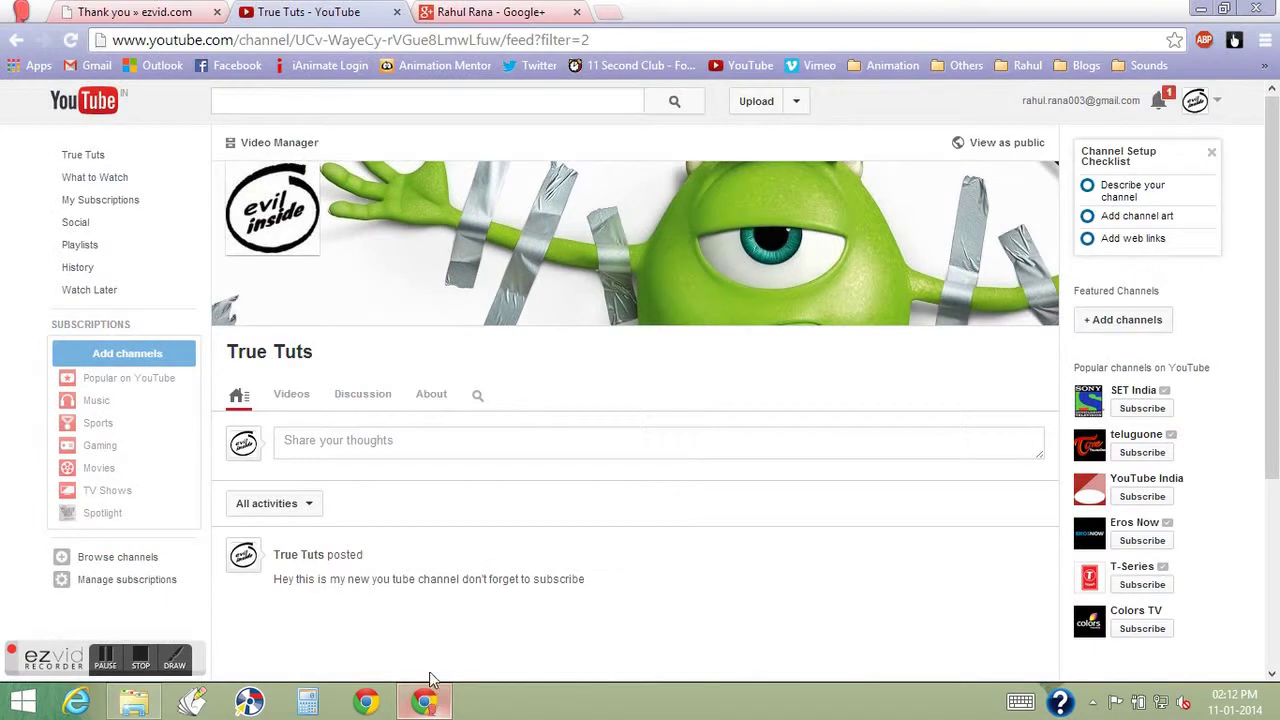
pyautogui.click(458, 10)
pyautogui.click(176, 22)
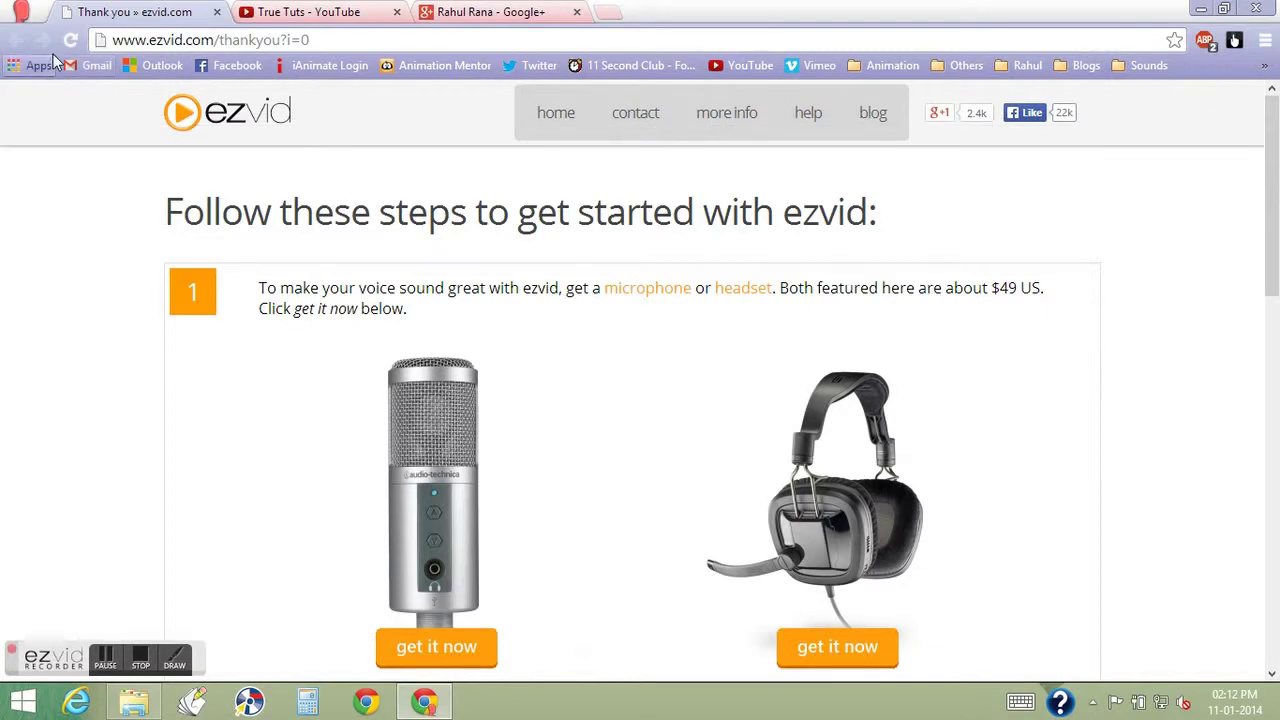
pyautogui.click(612, 9)
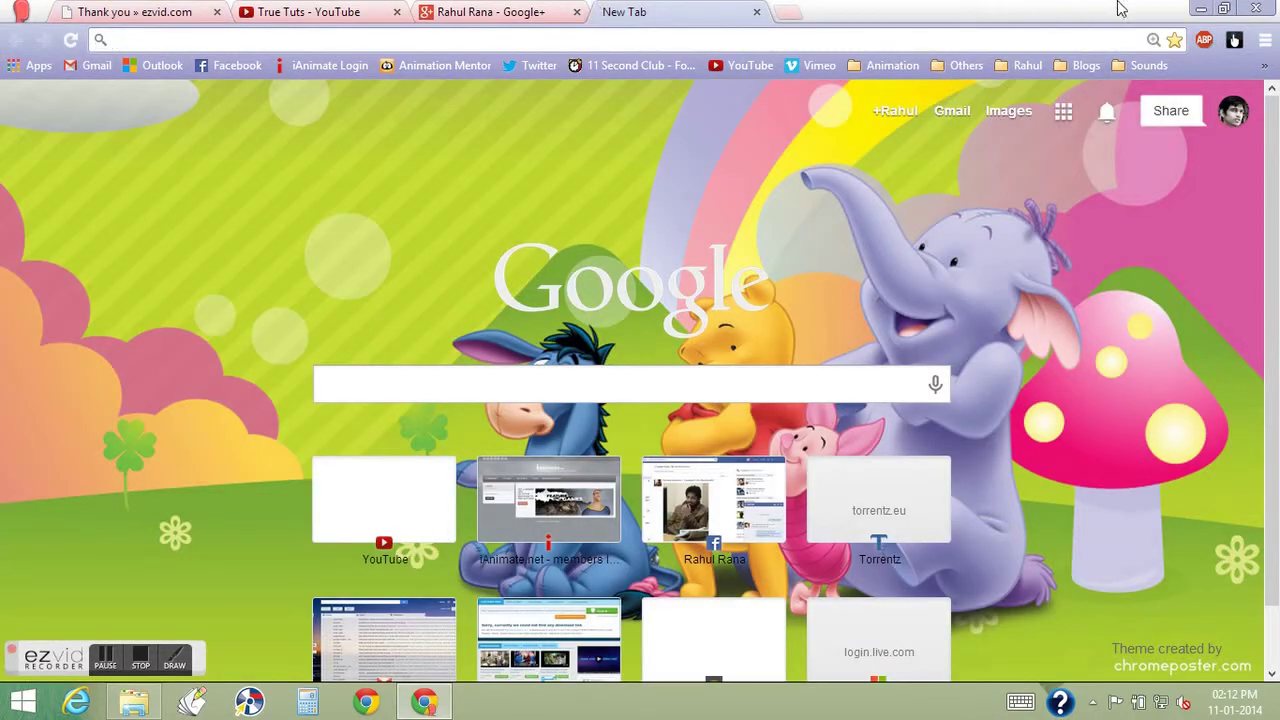
pyautogui.click(1199, 9)
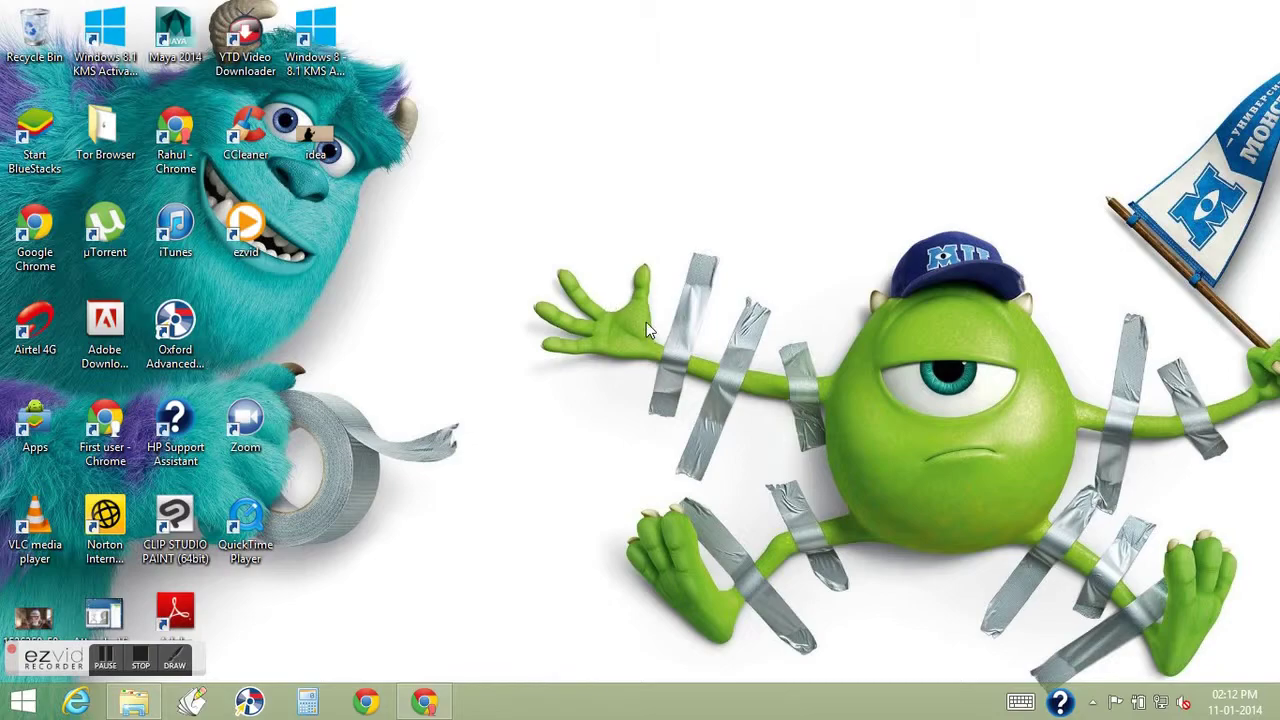
pyautogui.press('super')
pyautogui.scroll(-3, 909, 466)
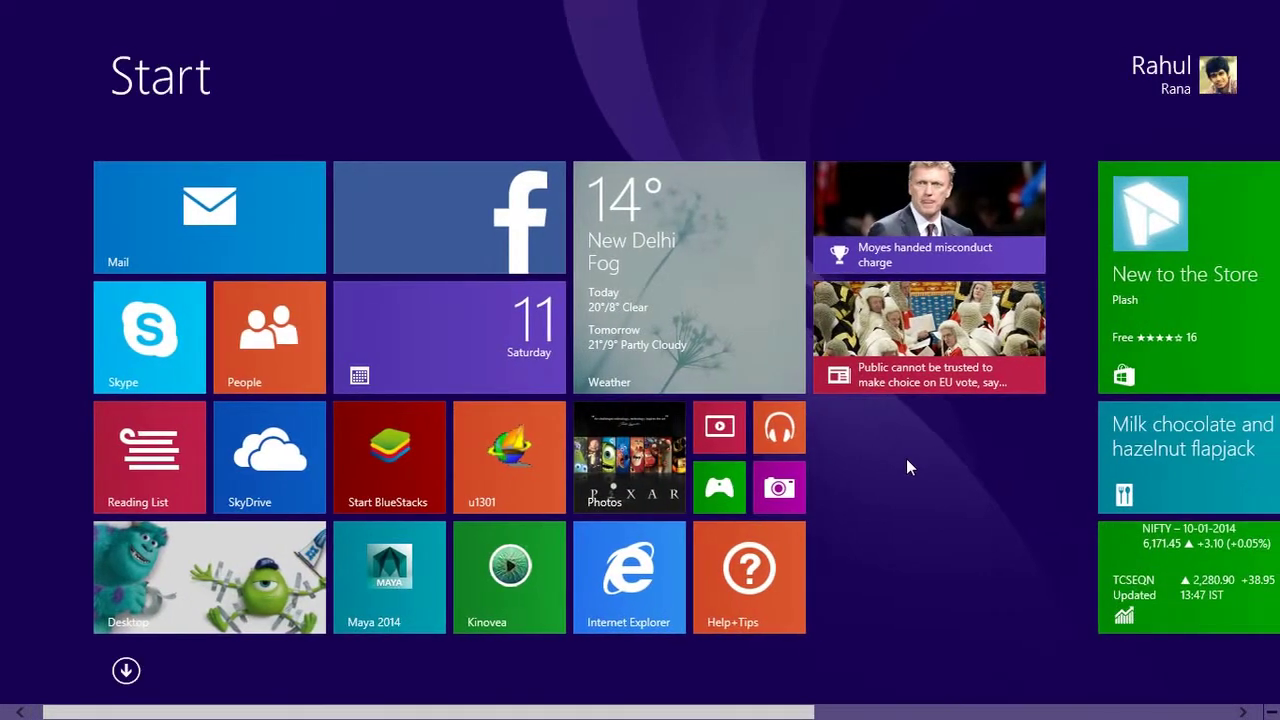
pyautogui.moveTo(486, 509); pyautogui.dragTo(637, 472)
pyautogui.click(126, 670)
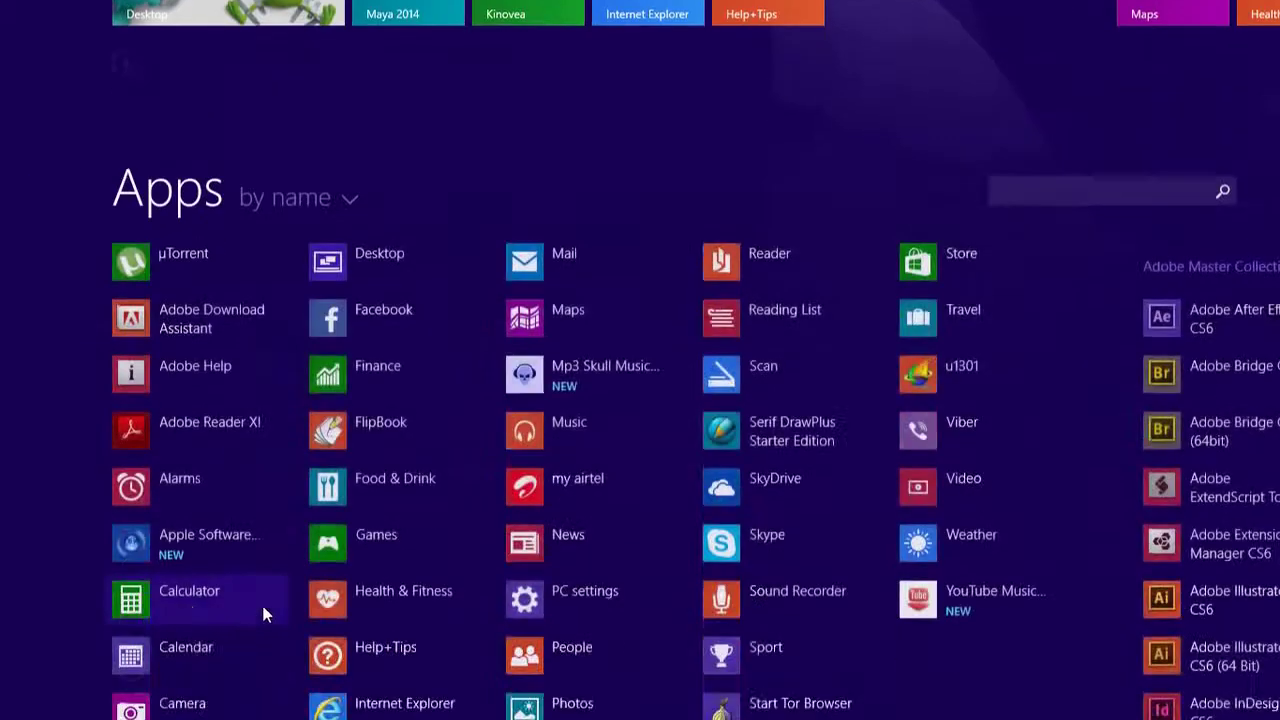
pyautogui.scroll(-5, 583, 465)
pyautogui.scroll(-10, 772, 366)
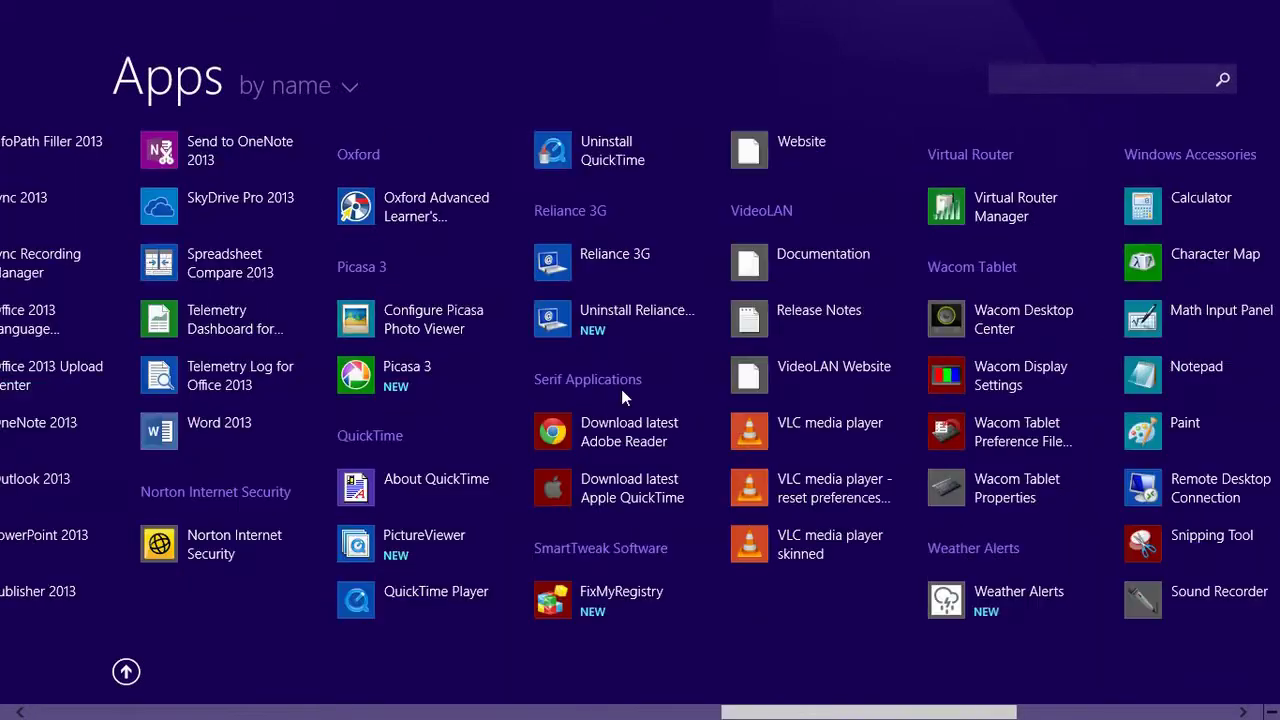
pyautogui.scroll(10, 766, 366)
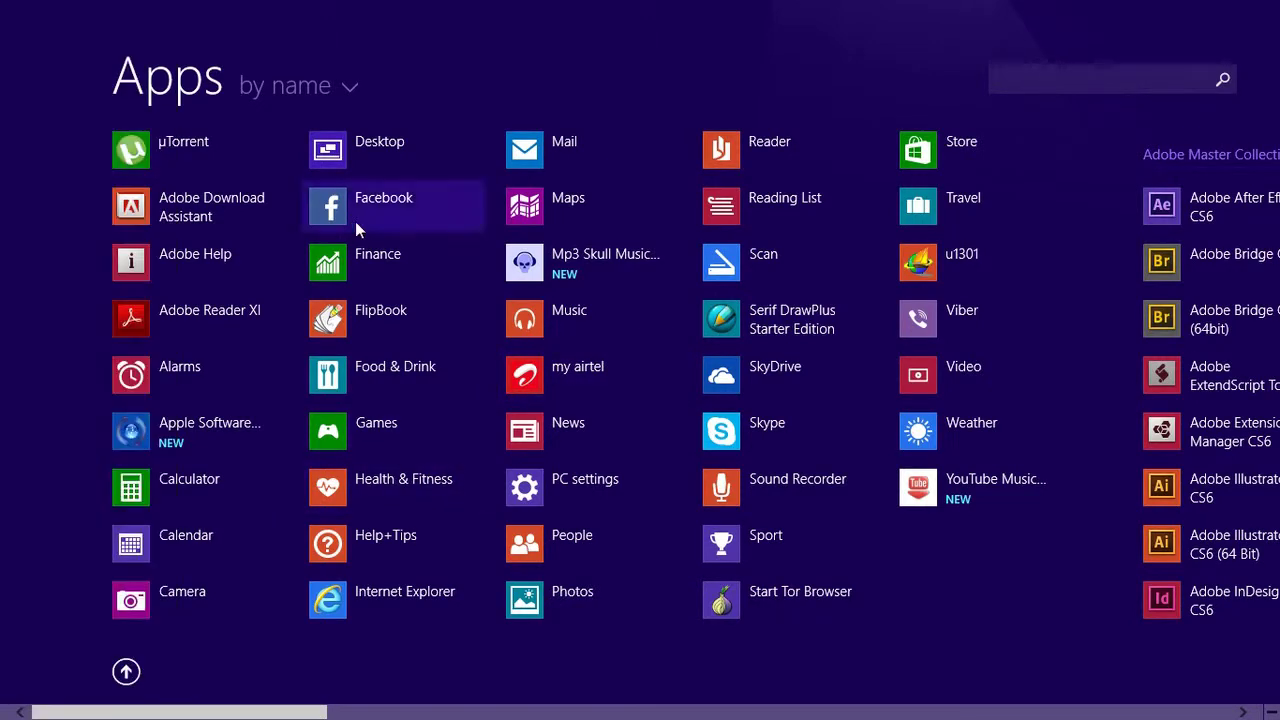
pyautogui.click(5, 27)
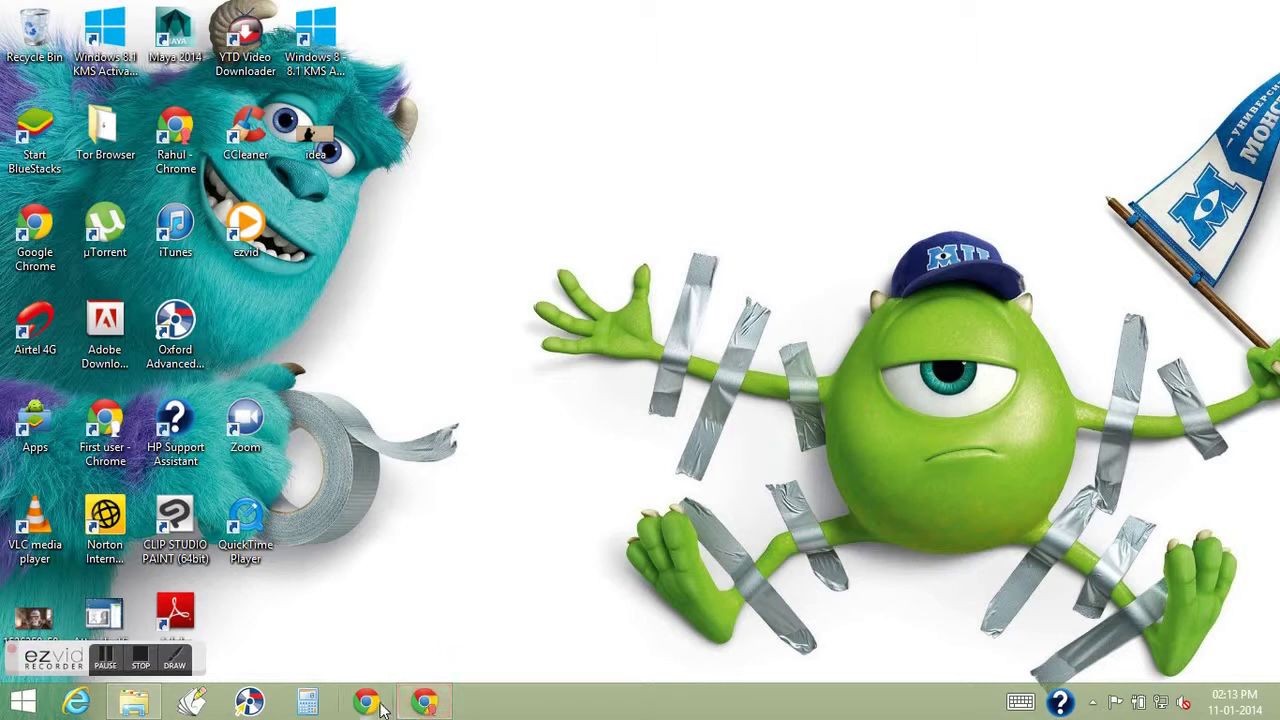
# Restore Chrome and run a Google search for 'ezvid' from the new tab.
pyautogui.click(428, 703)
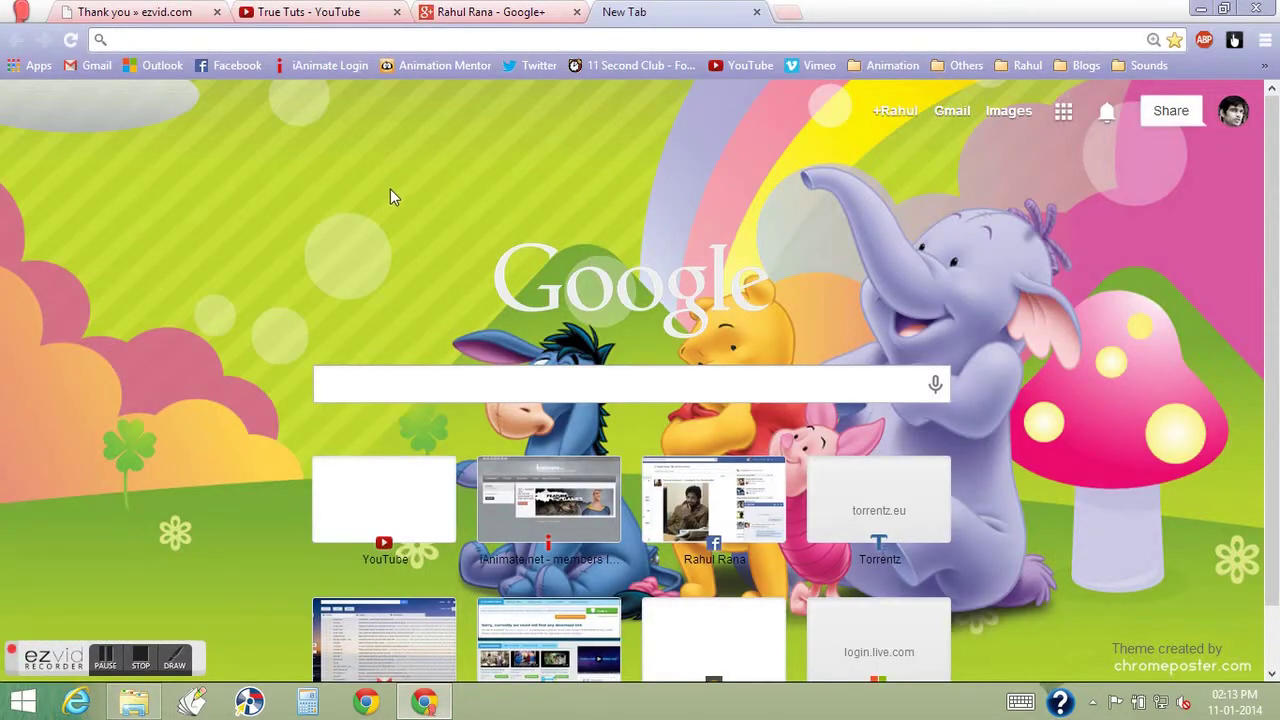
pyautogui.write('e')
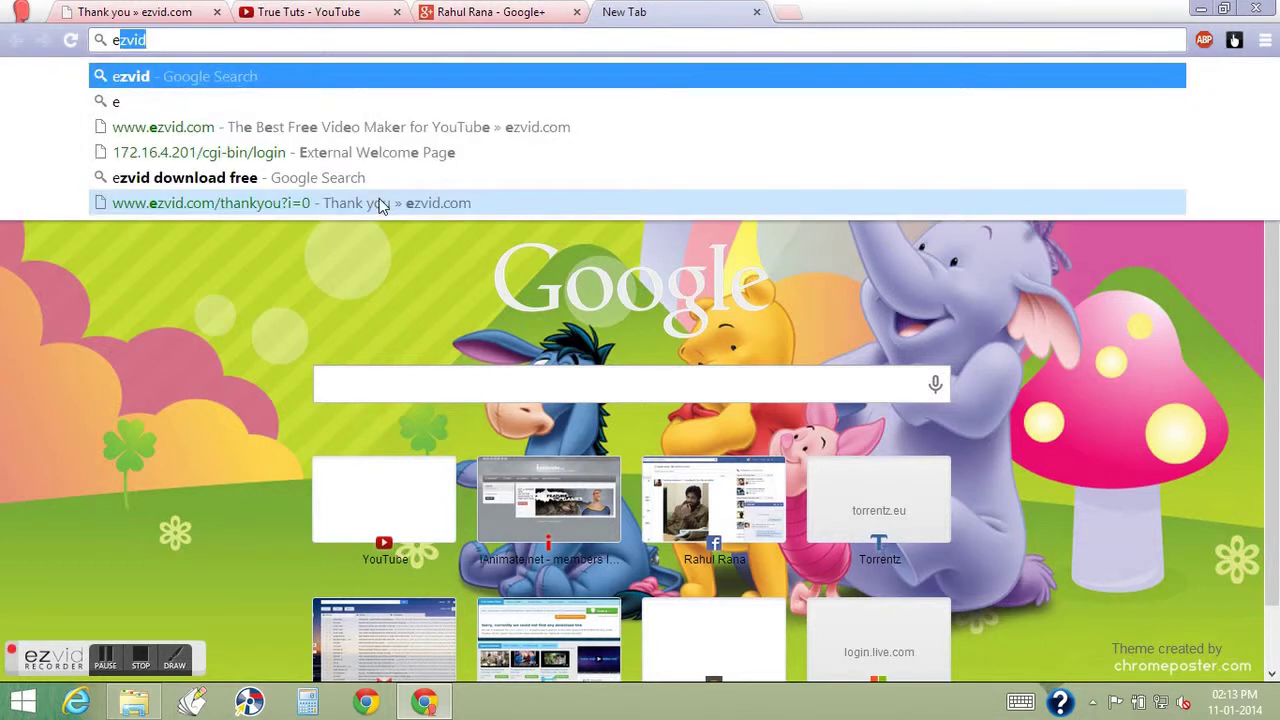
pyautogui.write('z')
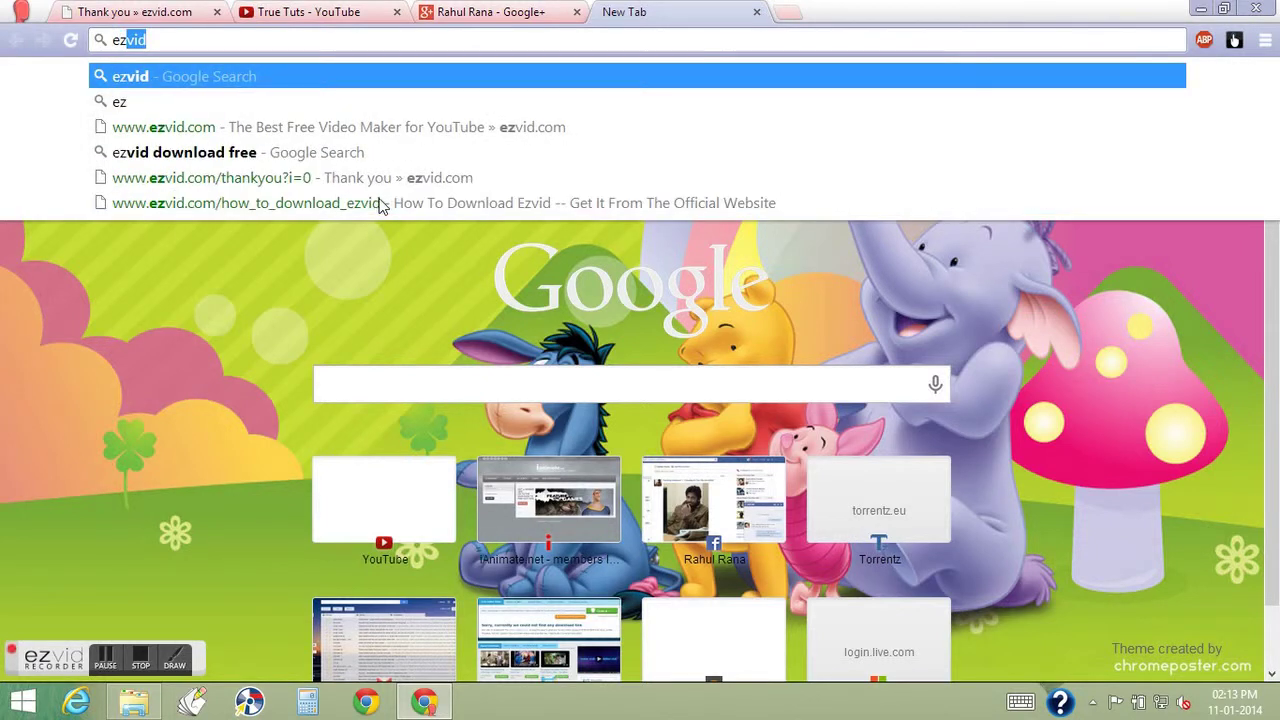
pyautogui.write('vid')
pyautogui.press('Return')
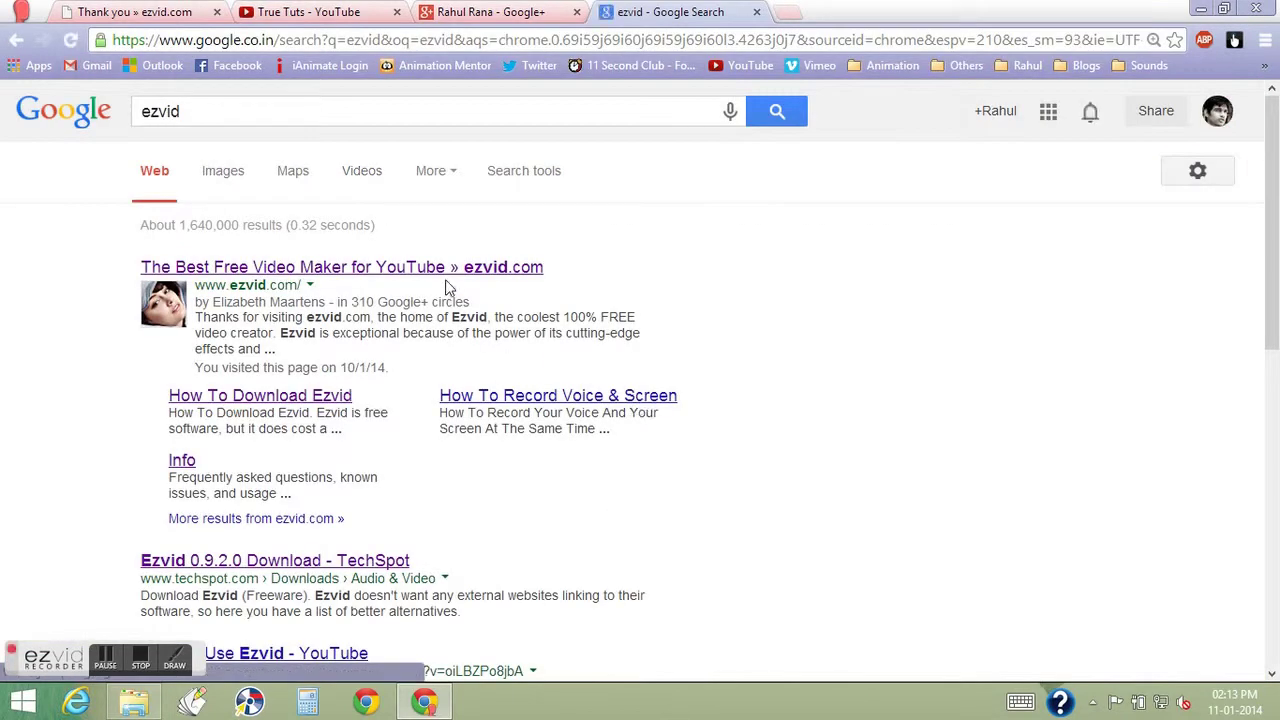
# Open the ezvid.com homepage from the search results and start reading down the features.
pyautogui.click(444, 278)
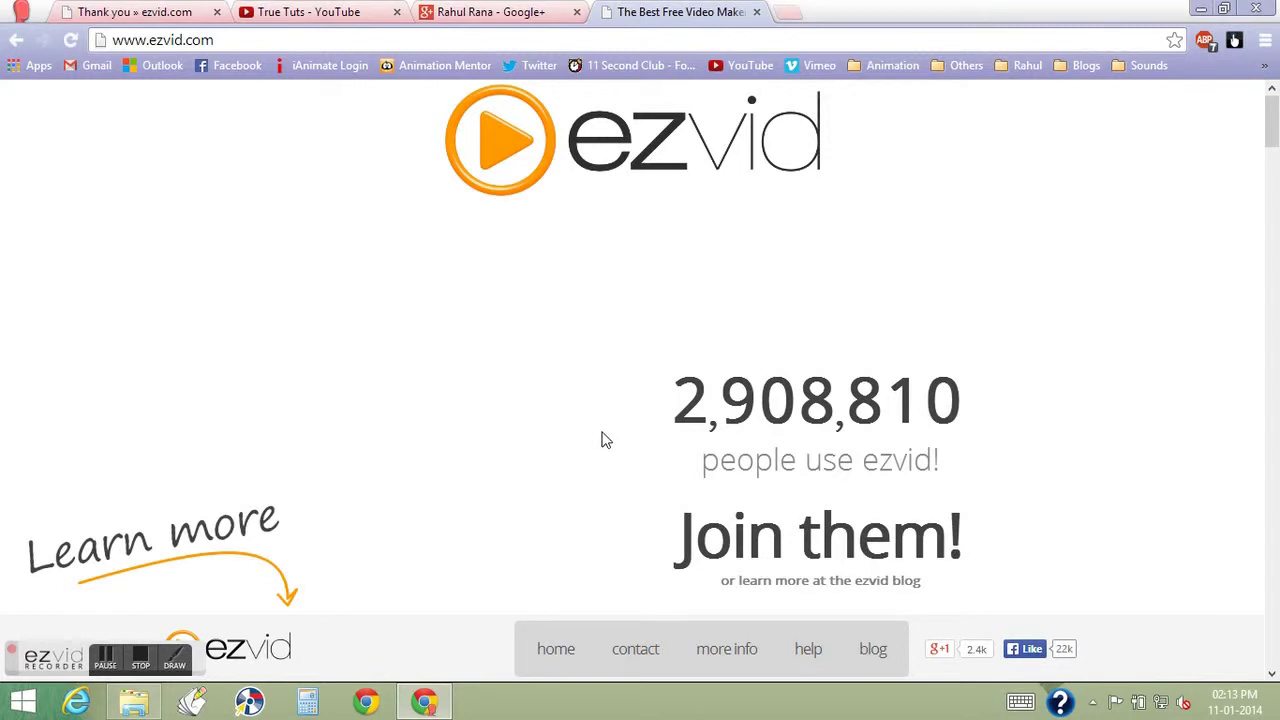
pyautogui.scroll(-3, 608, 362)
pyautogui.scroll(3, 575, 390)
pyautogui.scroll(-4, 640, 418)
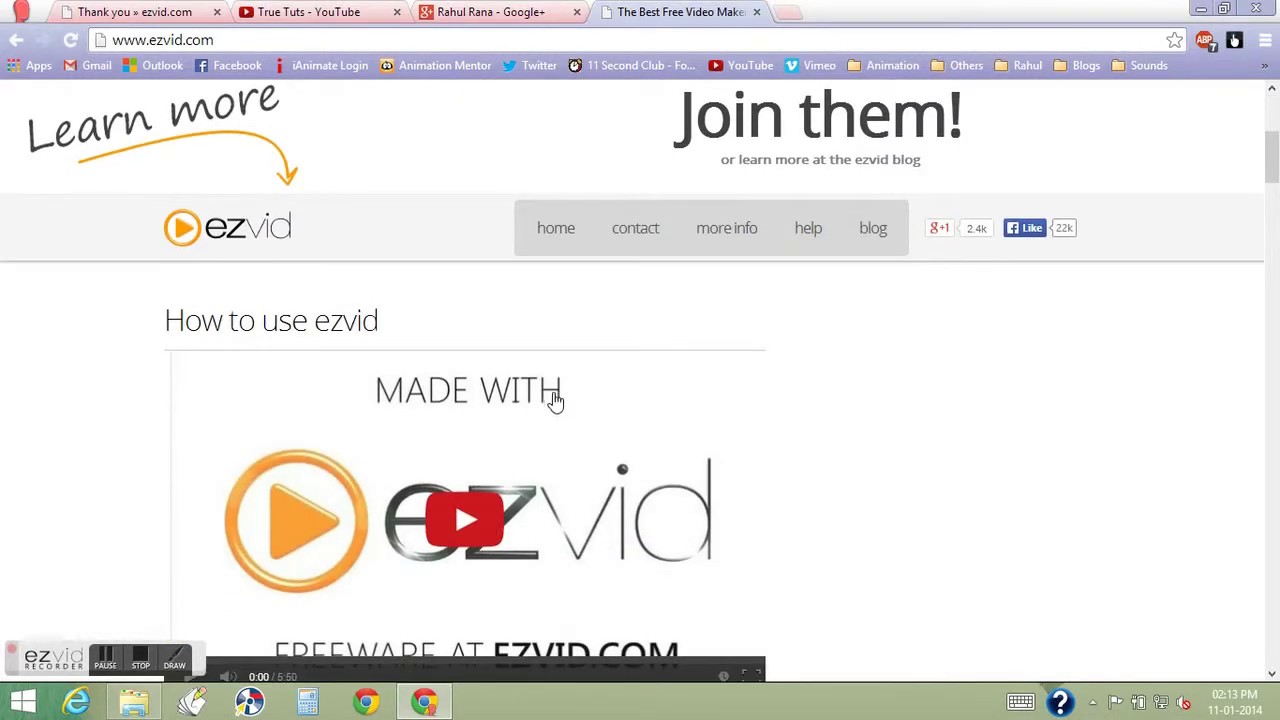
pyautogui.scroll(-3, 640, 426)
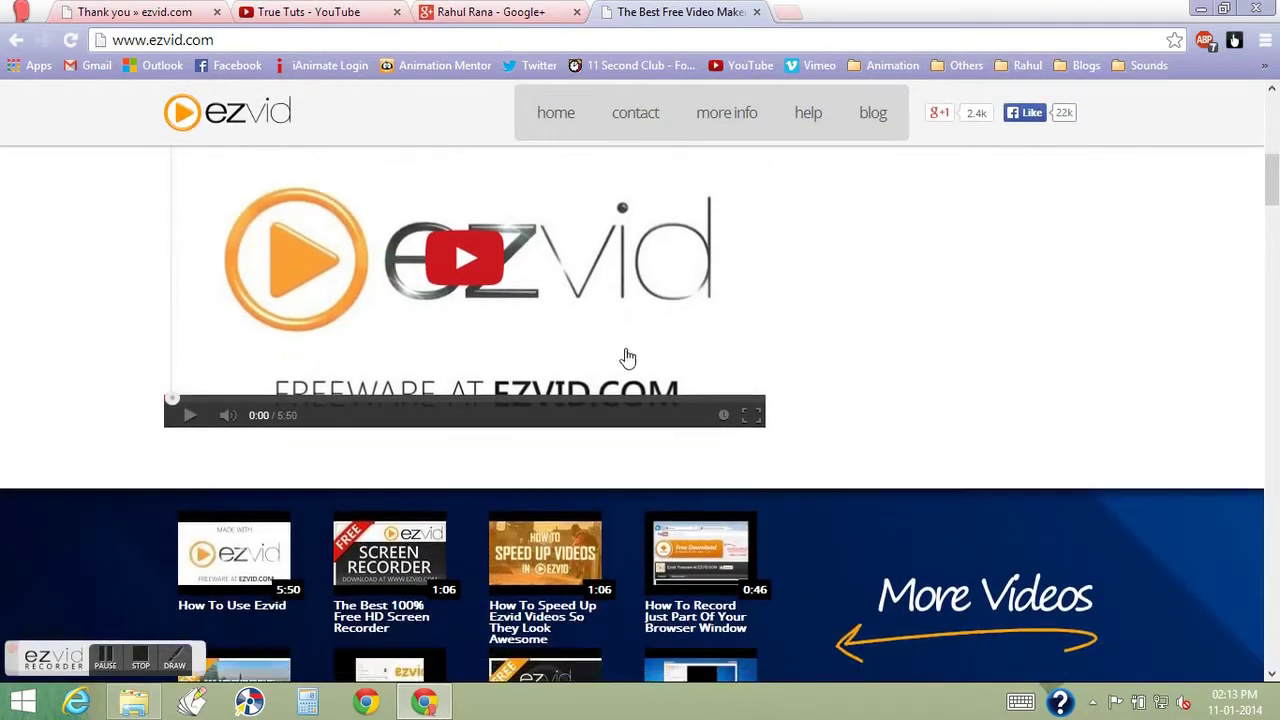
pyautogui.scroll(-7, 750, 415)
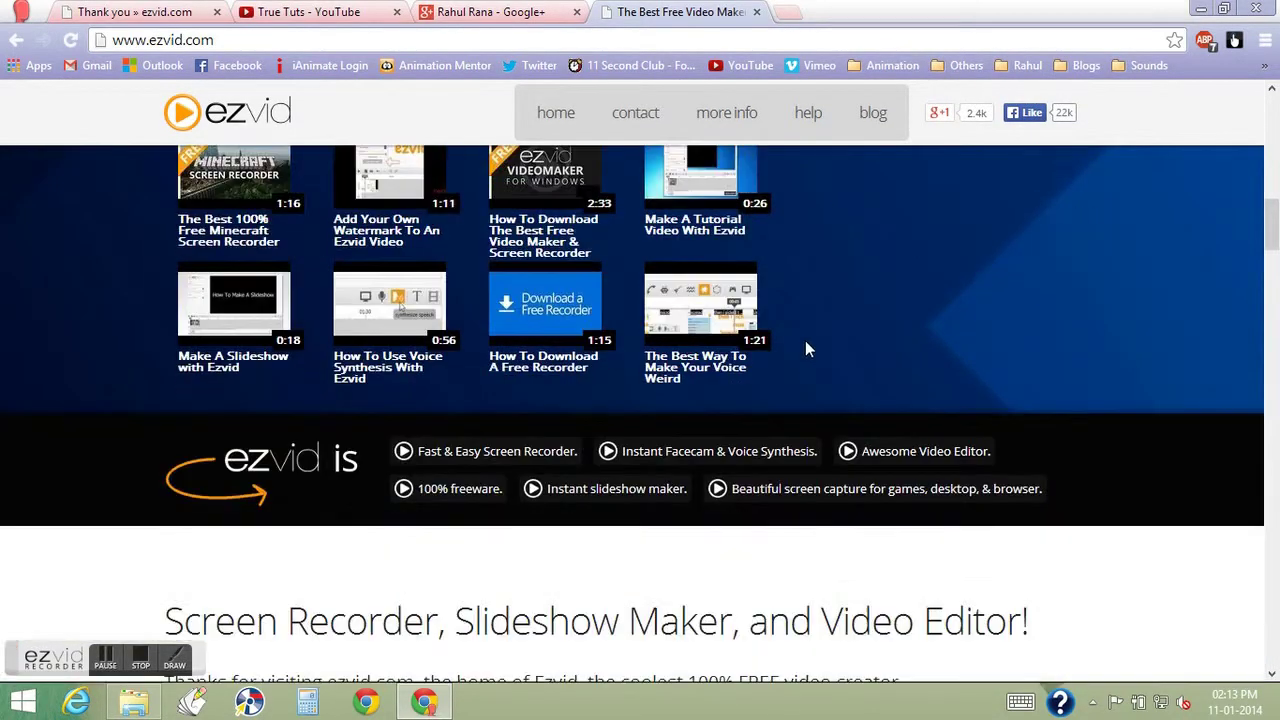
# Scroll on to the 'How To Get ezvid (suggested steps)' section headed by the $9 donation.
pyautogui.scroll(-9, 758, 407)
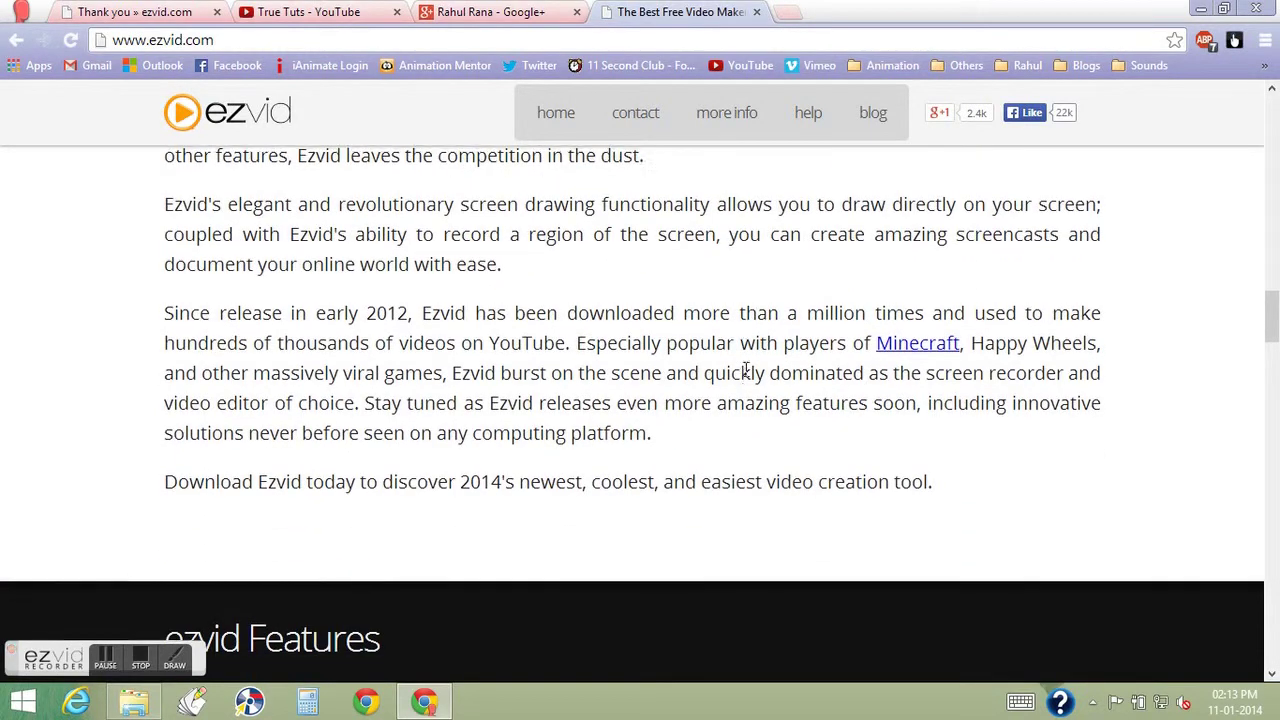
pyautogui.scroll(-2, 746, 327)
pyautogui.scroll(-3, 755, 370)
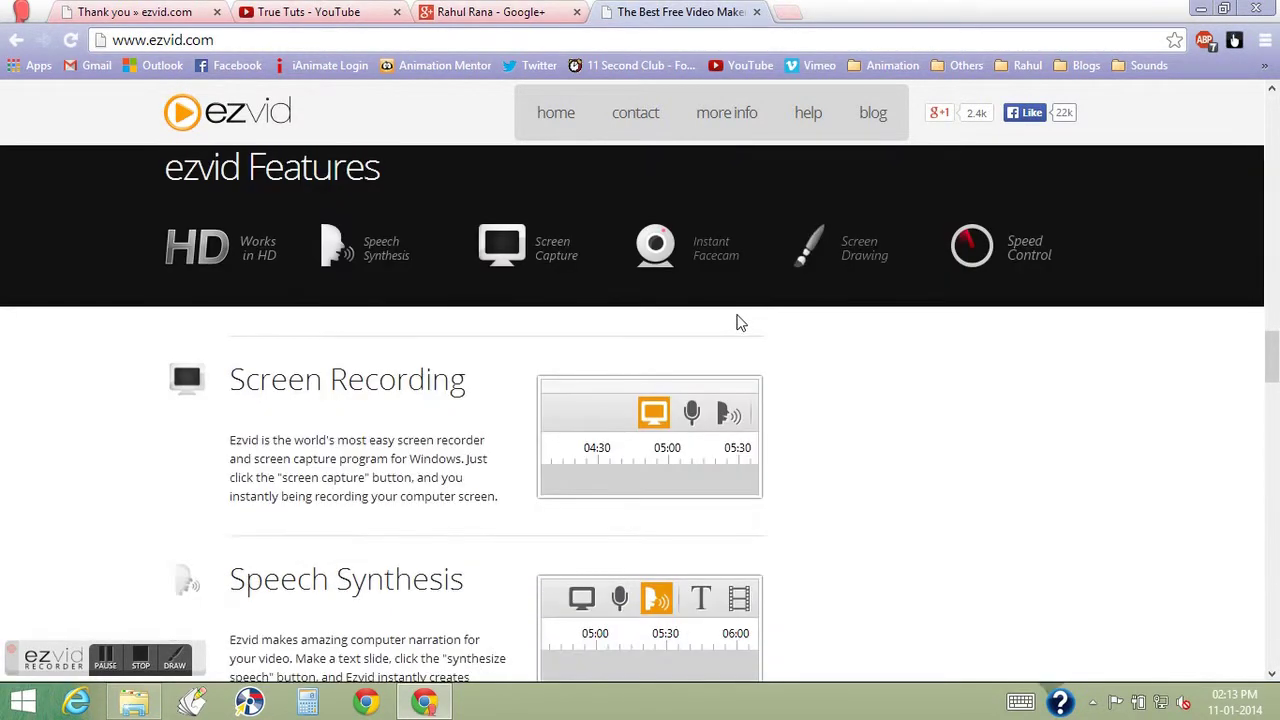
pyautogui.scroll(-6, 788, 400)
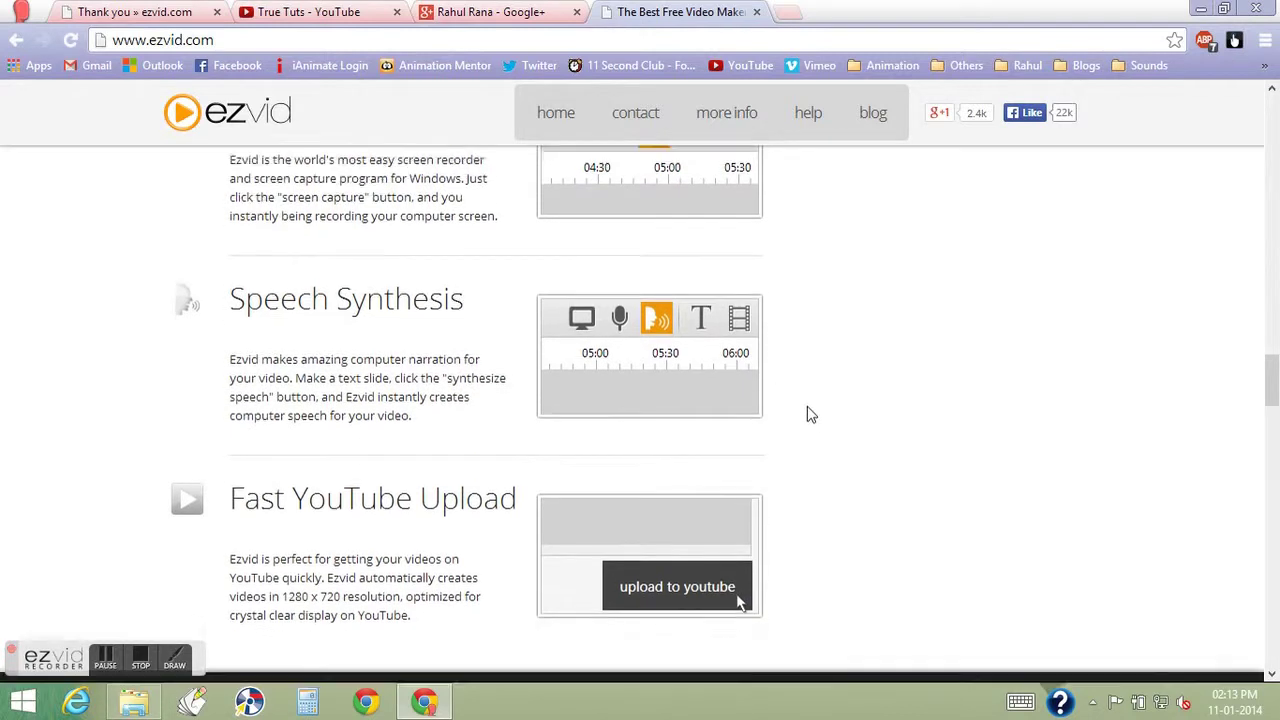
pyautogui.scroll(-3, 789, 408)
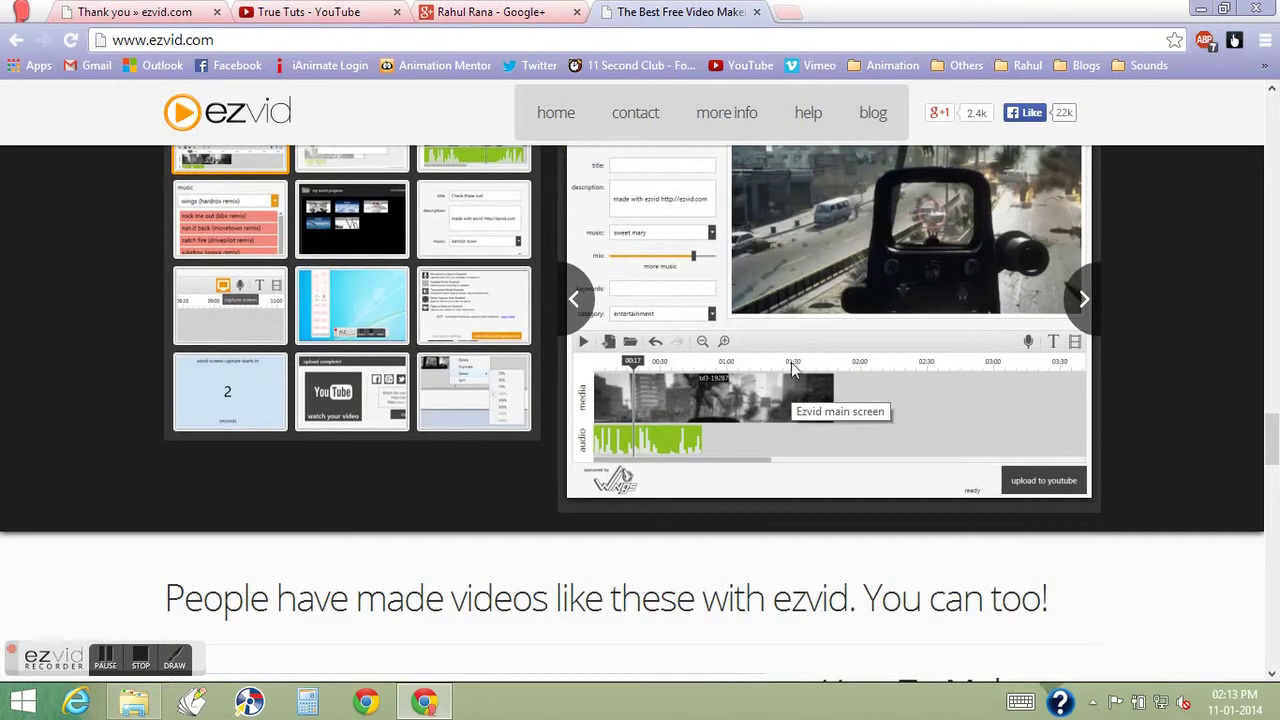
pyautogui.scroll(-6, 800, 470)
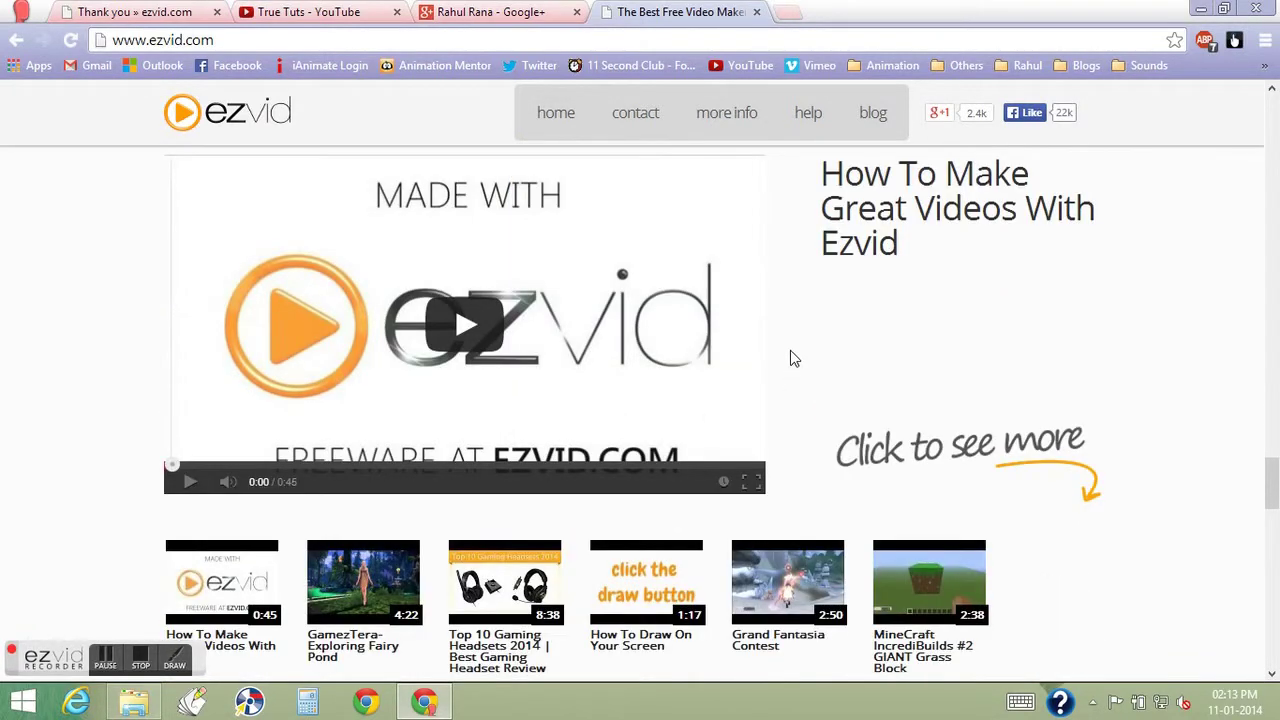
pyautogui.scroll(-3, 810, 370)
pyautogui.scroll(-3, 800, 410)
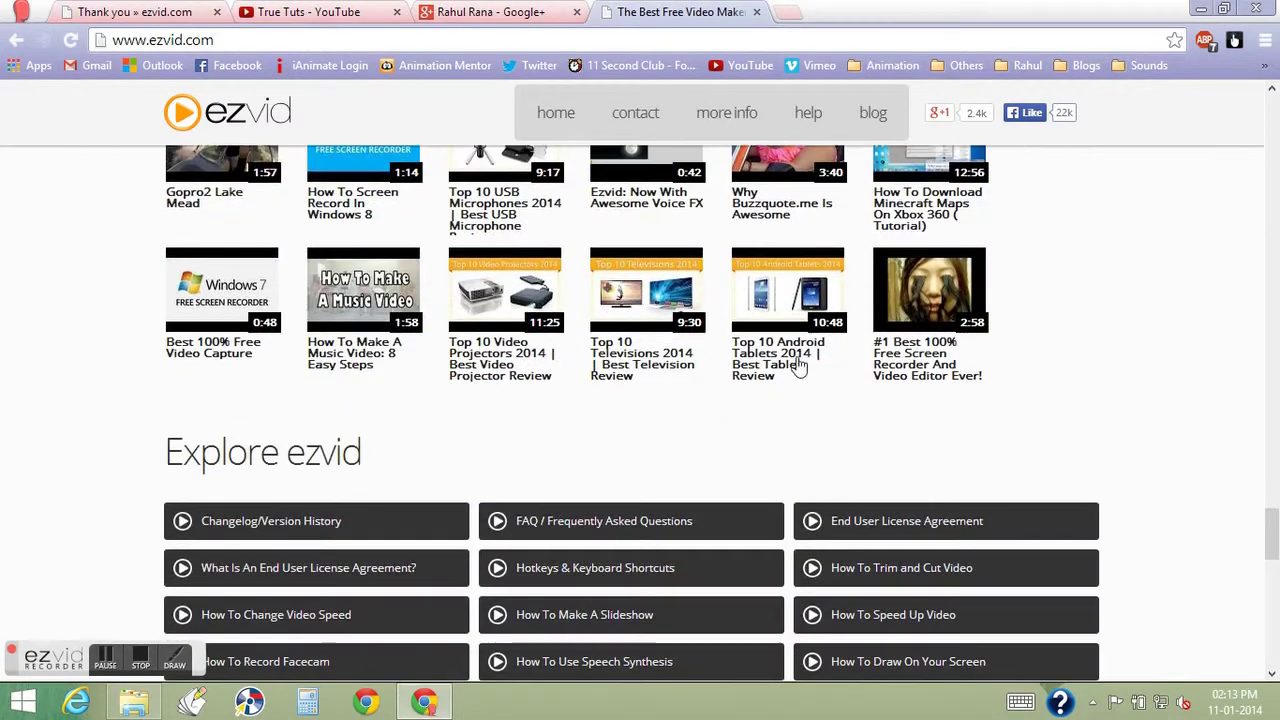
pyautogui.scroll(-3, 800, 428)
pyautogui.scroll(-6, 814, 443)
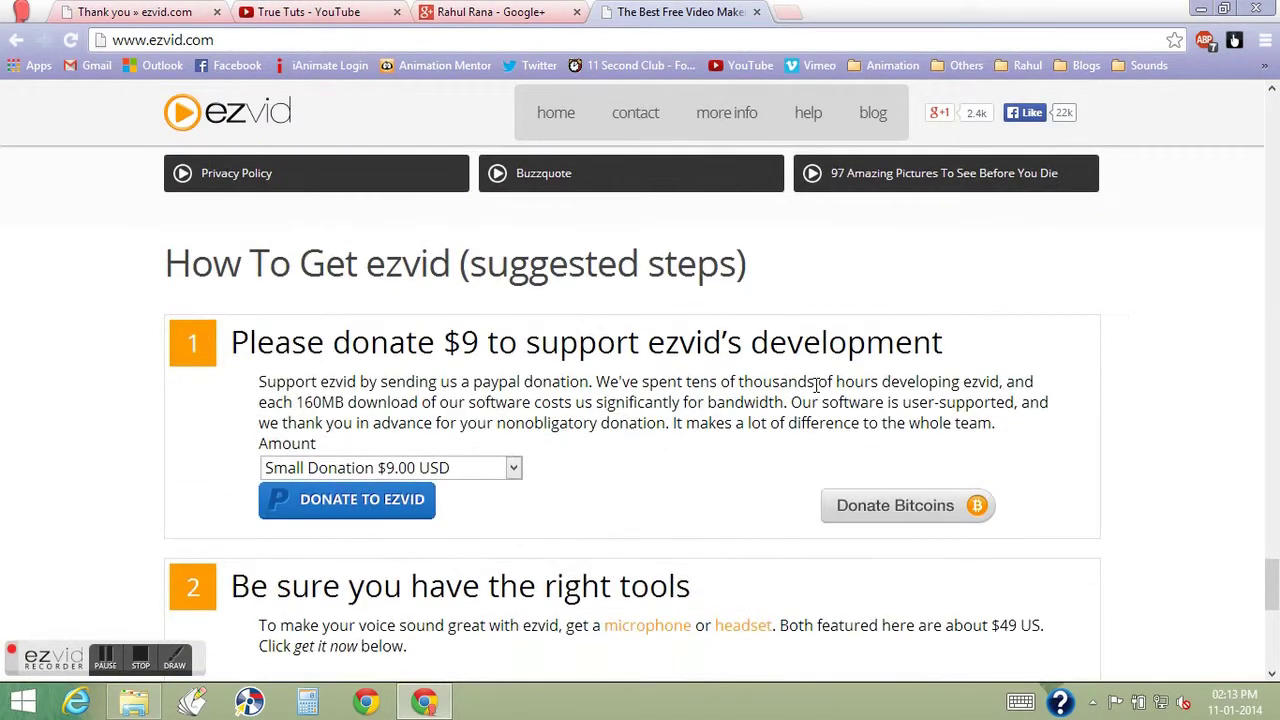
pyautogui.scroll(3, 774, 371)
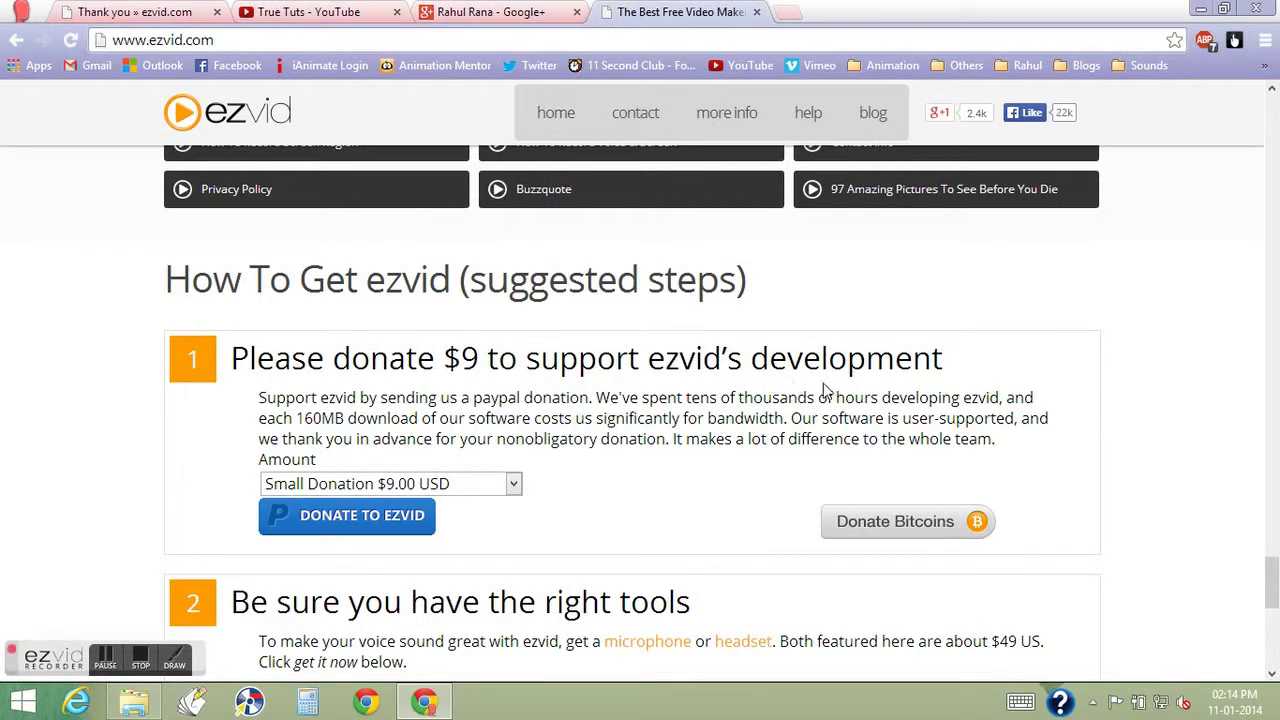
pyautogui.scroll(-3, 697, 468)
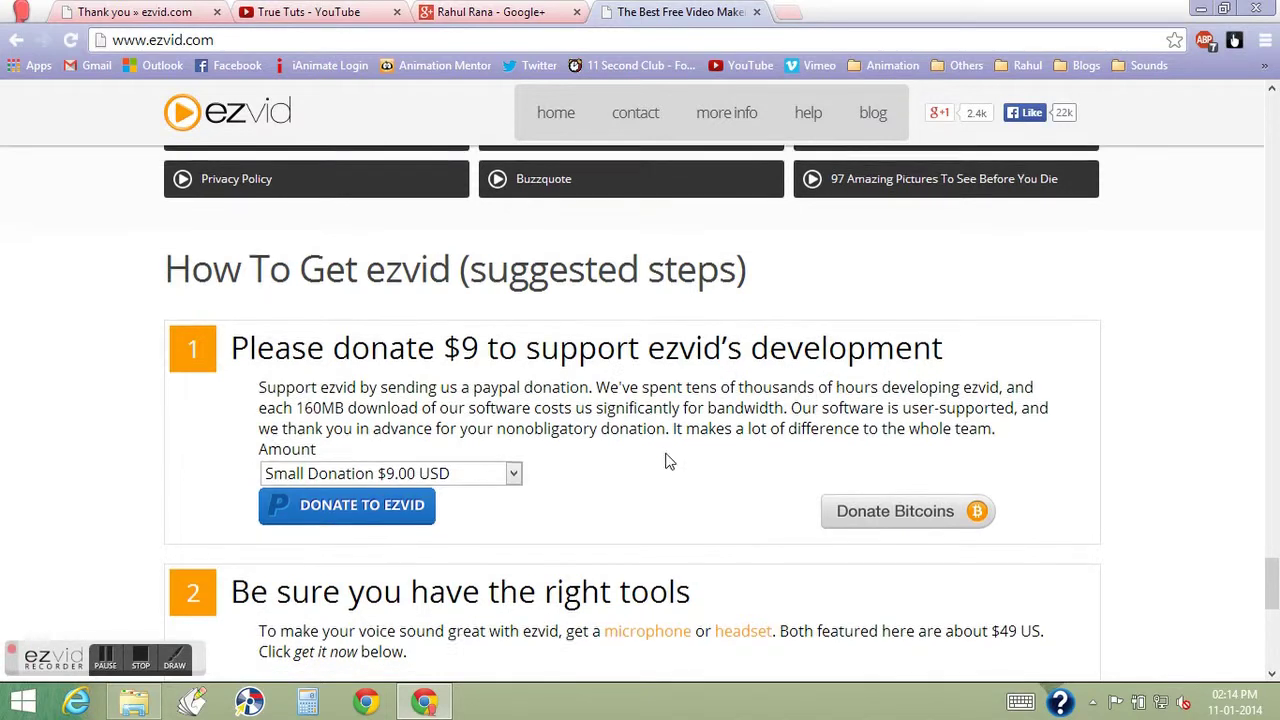
pyautogui.click(514, 322)
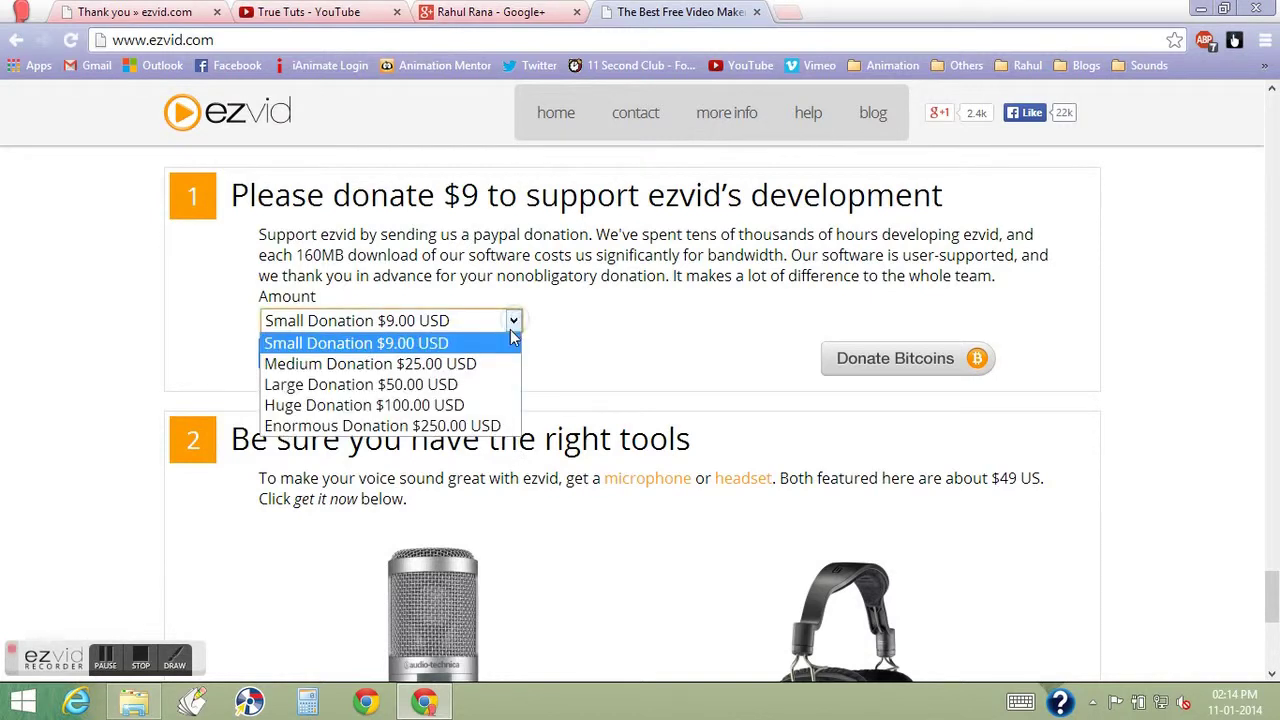
pyautogui.click(514, 325)
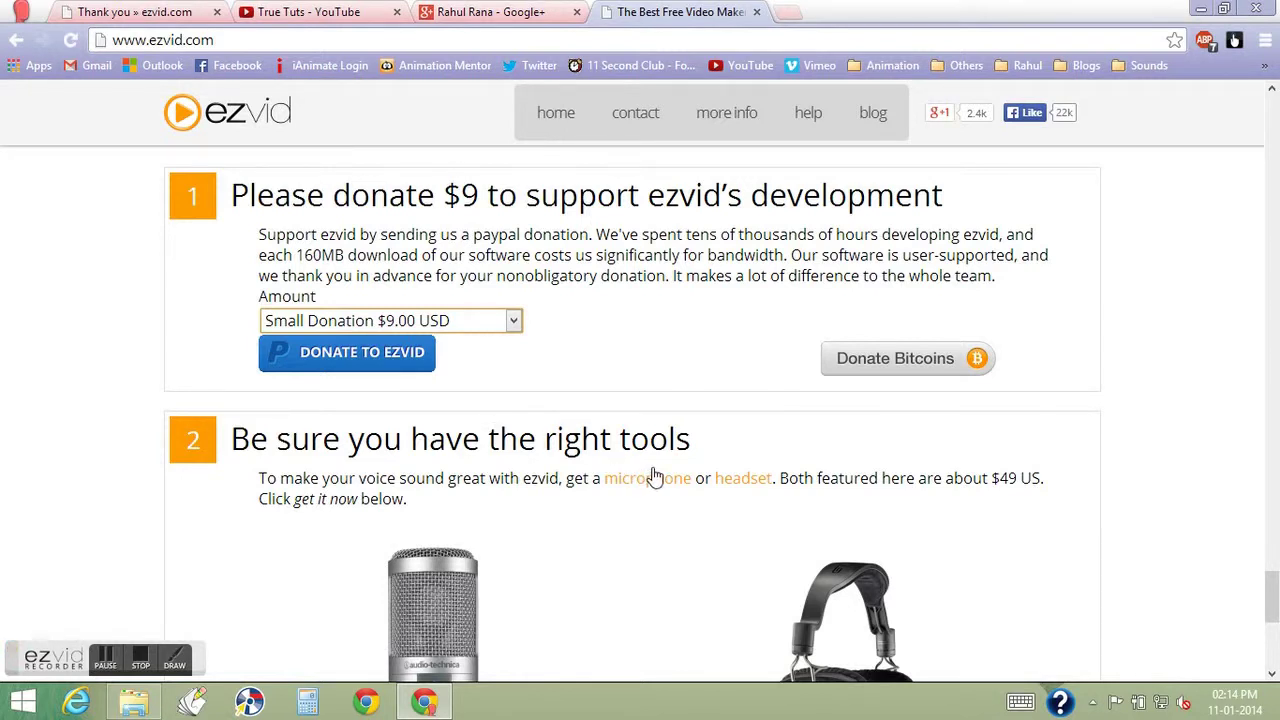
# Scroll down to step 3, 'Please donate first, then click here to download', below the microphone offers.
pyautogui.scroll(-1, 650, 485)
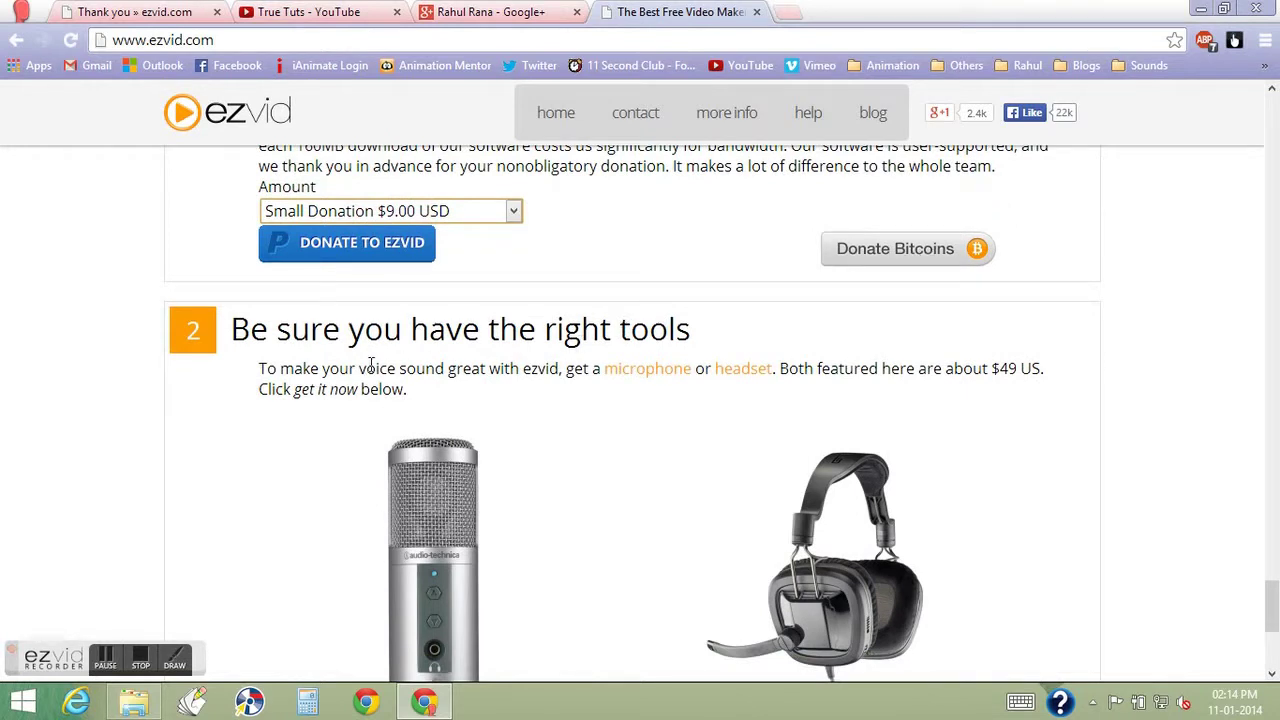
pyautogui.scroll(-4, 583, 380)
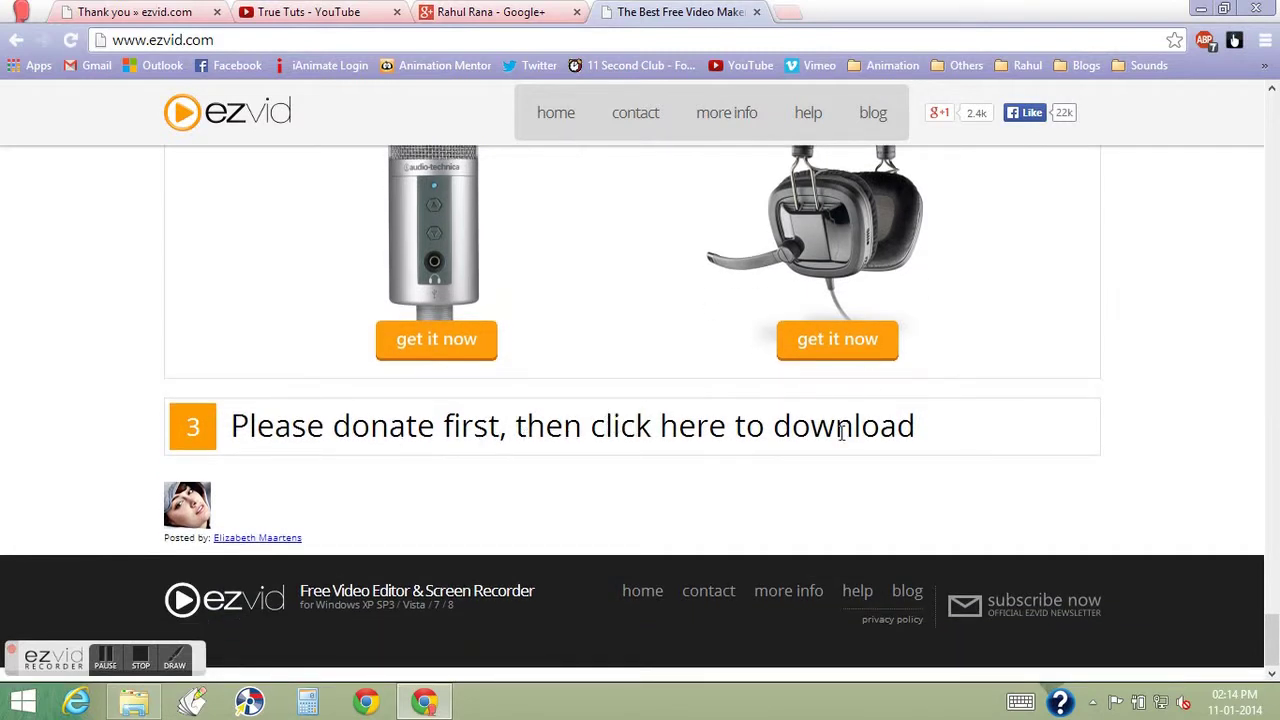
pyautogui.scroll(2, 656, 462)
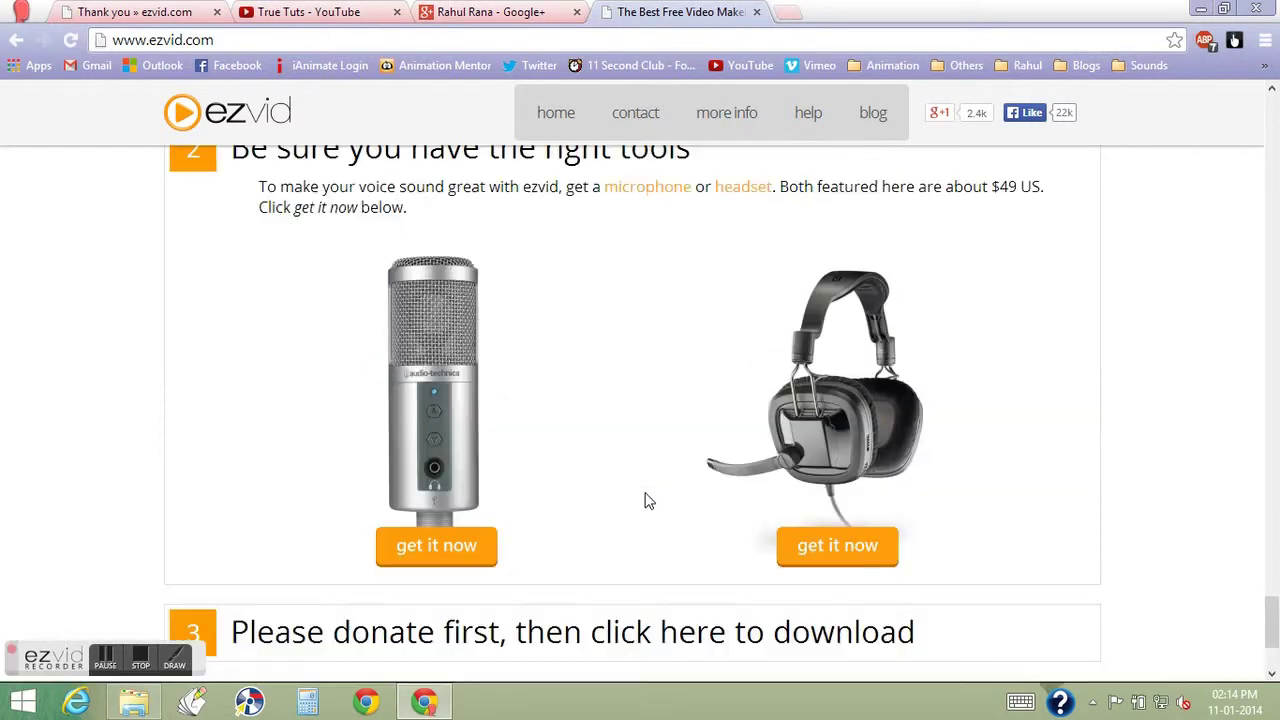
pyautogui.scroll(-2, 646, 500)
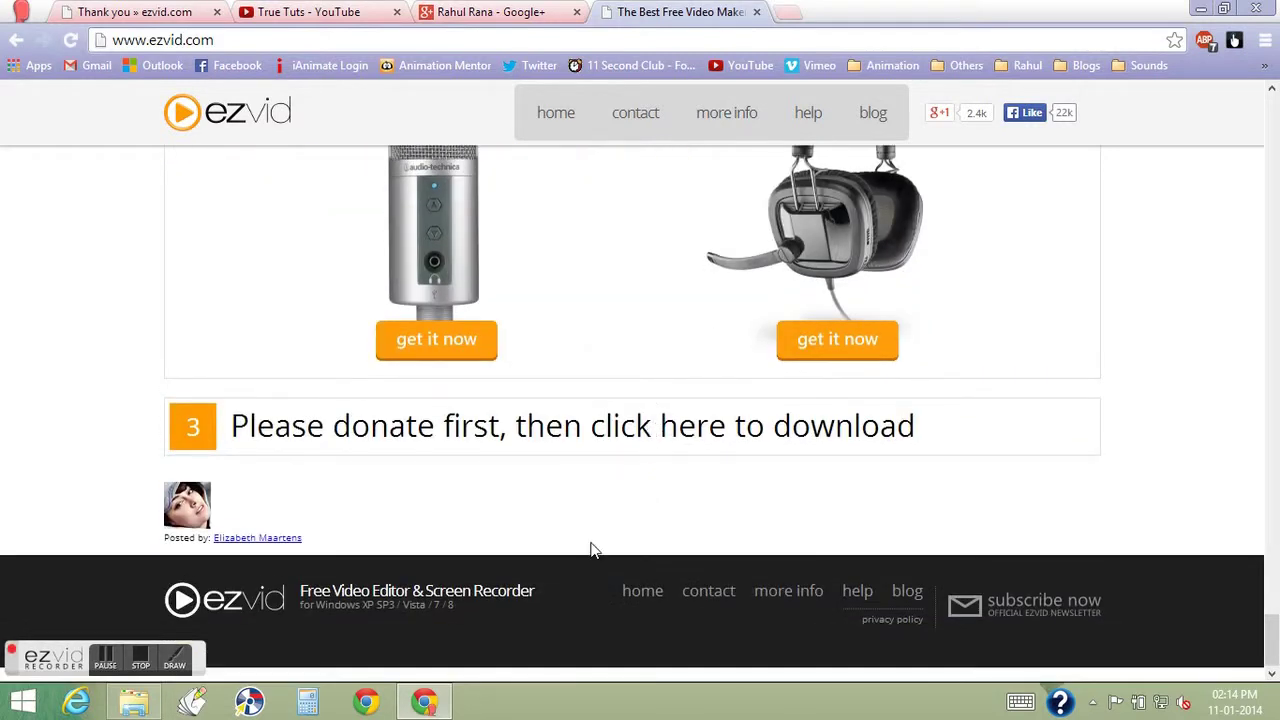
# Download the Ezvid installer, run it, and cancel setup because Ezvid is already running.
pyautogui.click(660, 450)
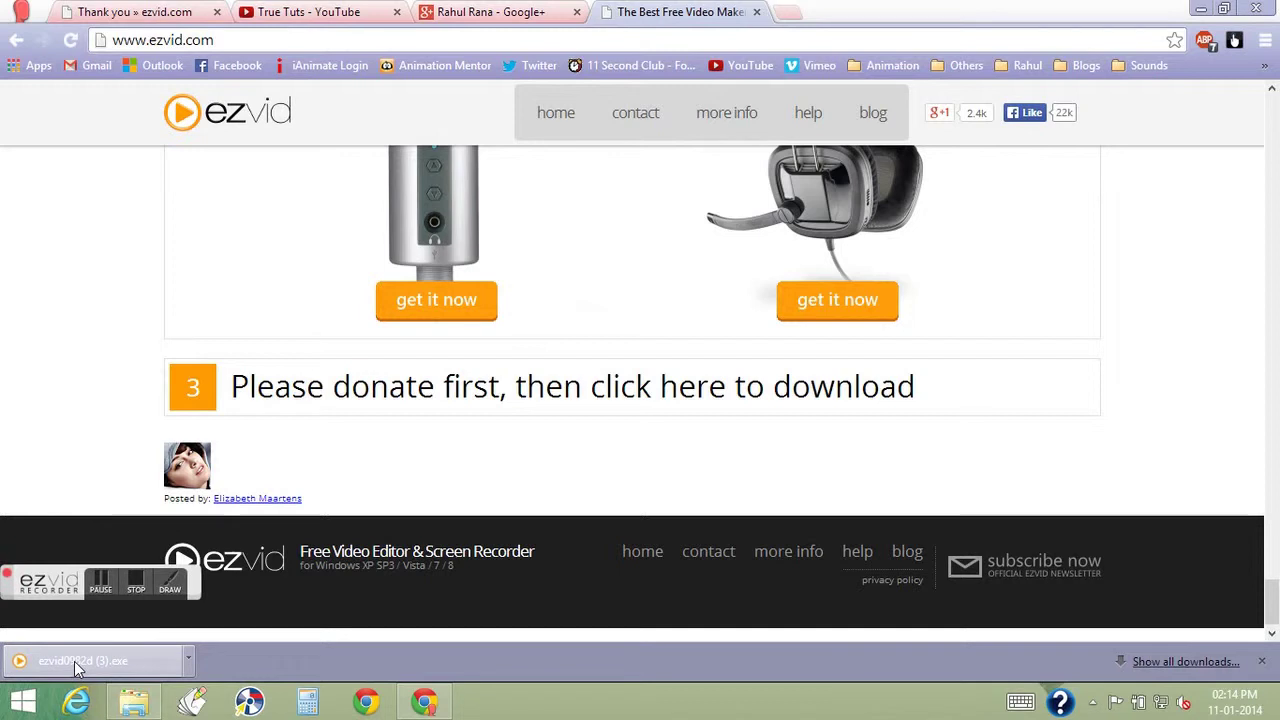
pyautogui.click(72, 660)
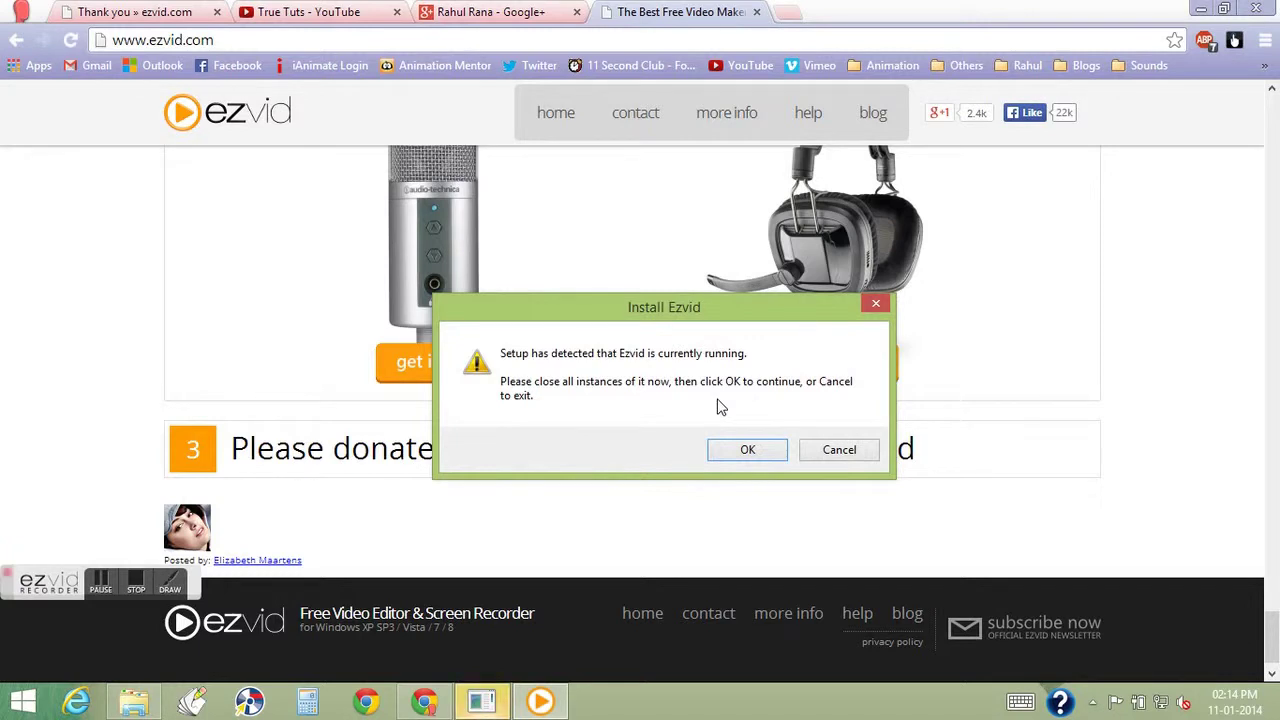
pyautogui.click(840, 452)
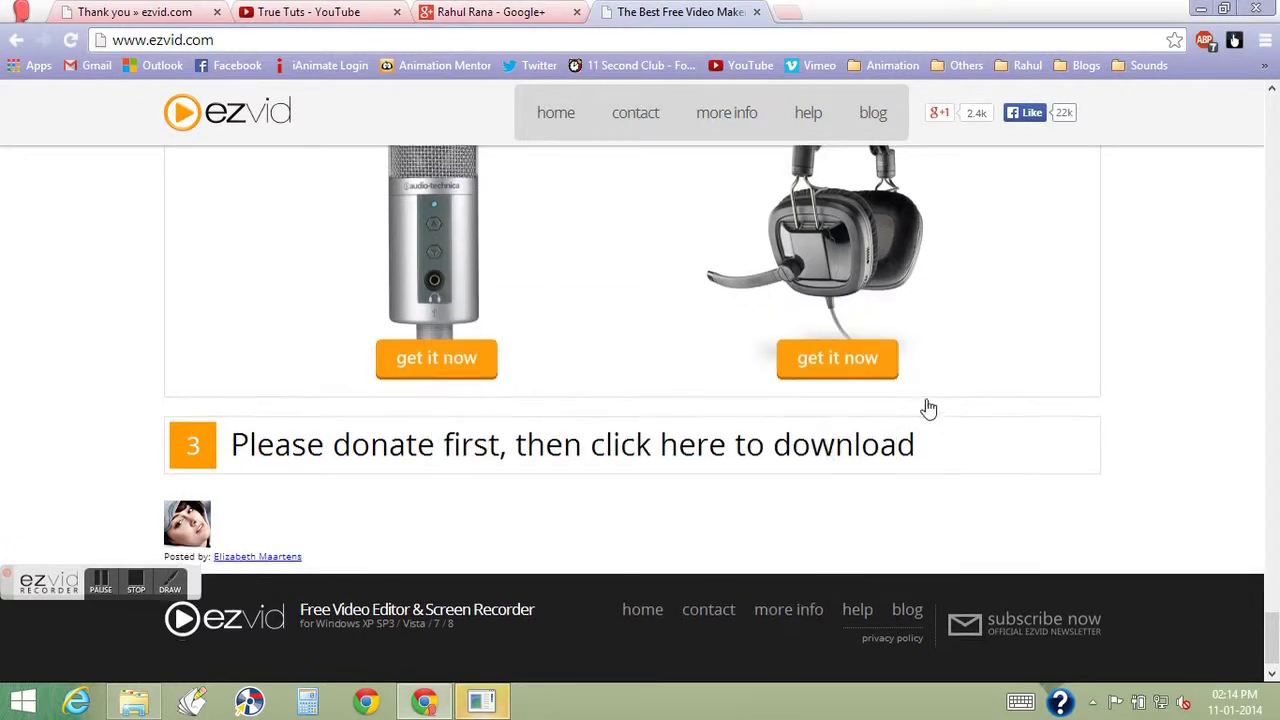
pyautogui.scroll(3, 925, 405)
pyautogui.scroll(-3, 950, 398)
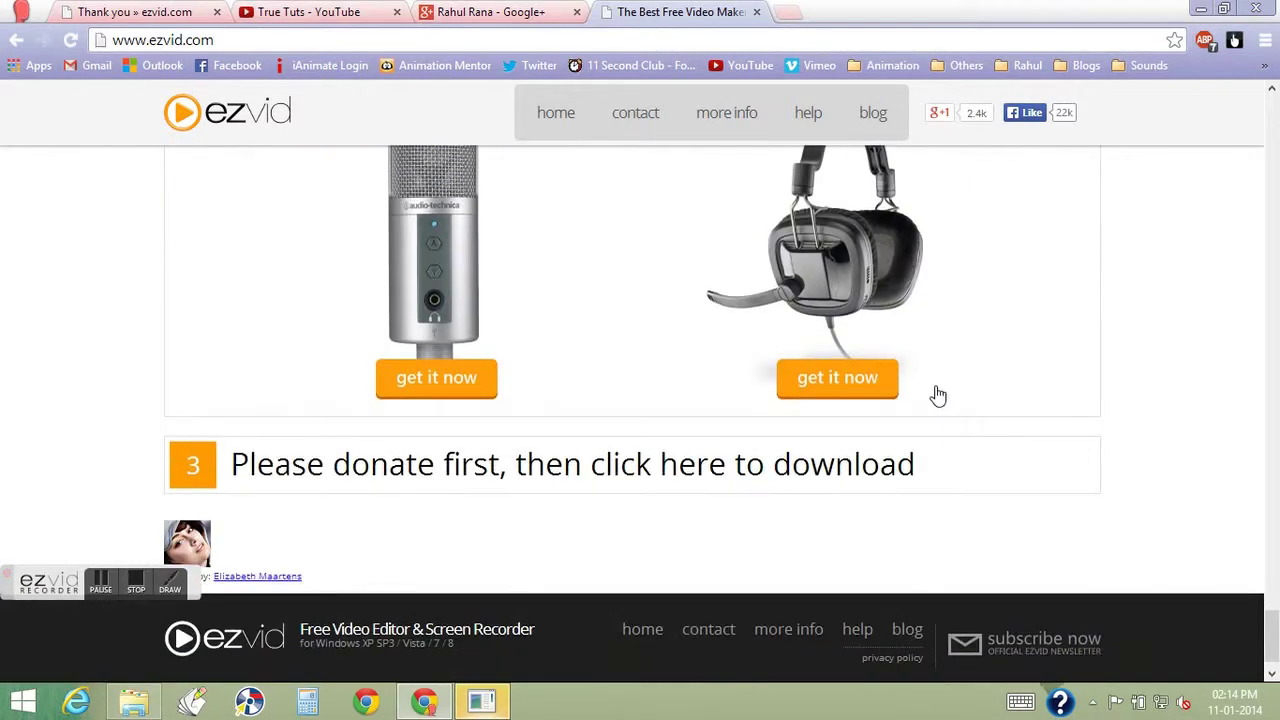
# Minimize Chrome, dismiss the Visual C++ runtime error, and refresh the desktop.
pyautogui.click(1195, 9)
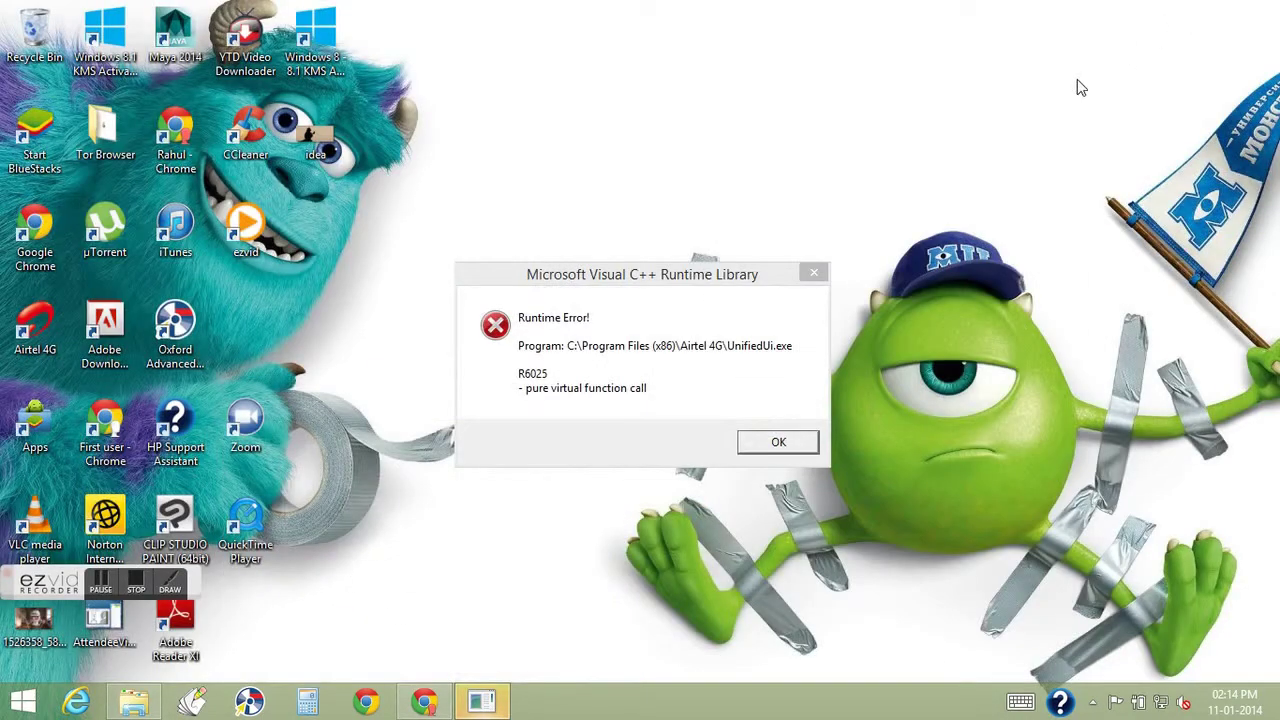
pyautogui.click(779, 443)
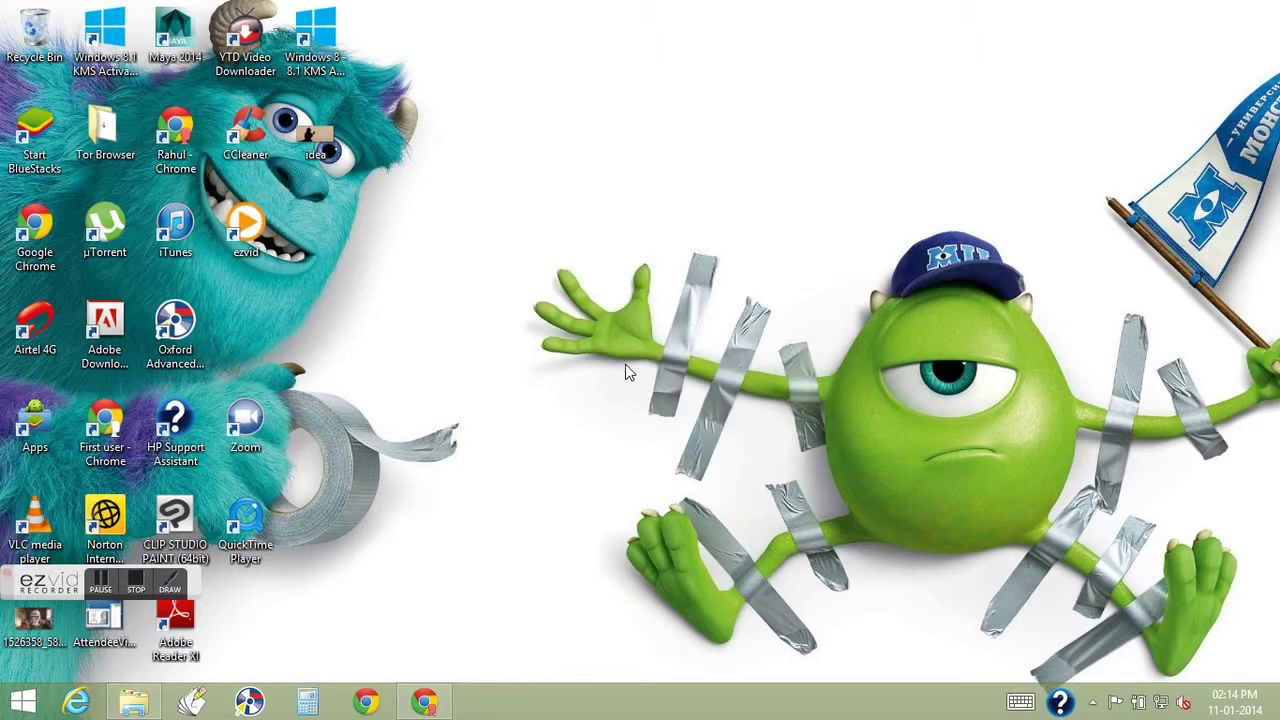
pyautogui.rightClick(626, 365)
pyautogui.click(604, 418)
# Centre the Ezvid recorder bar, open DRAW, and move the Tools panel off the desktop icons.
pyautogui.moveTo(58, 578); pyautogui.dragTo(613, 353)
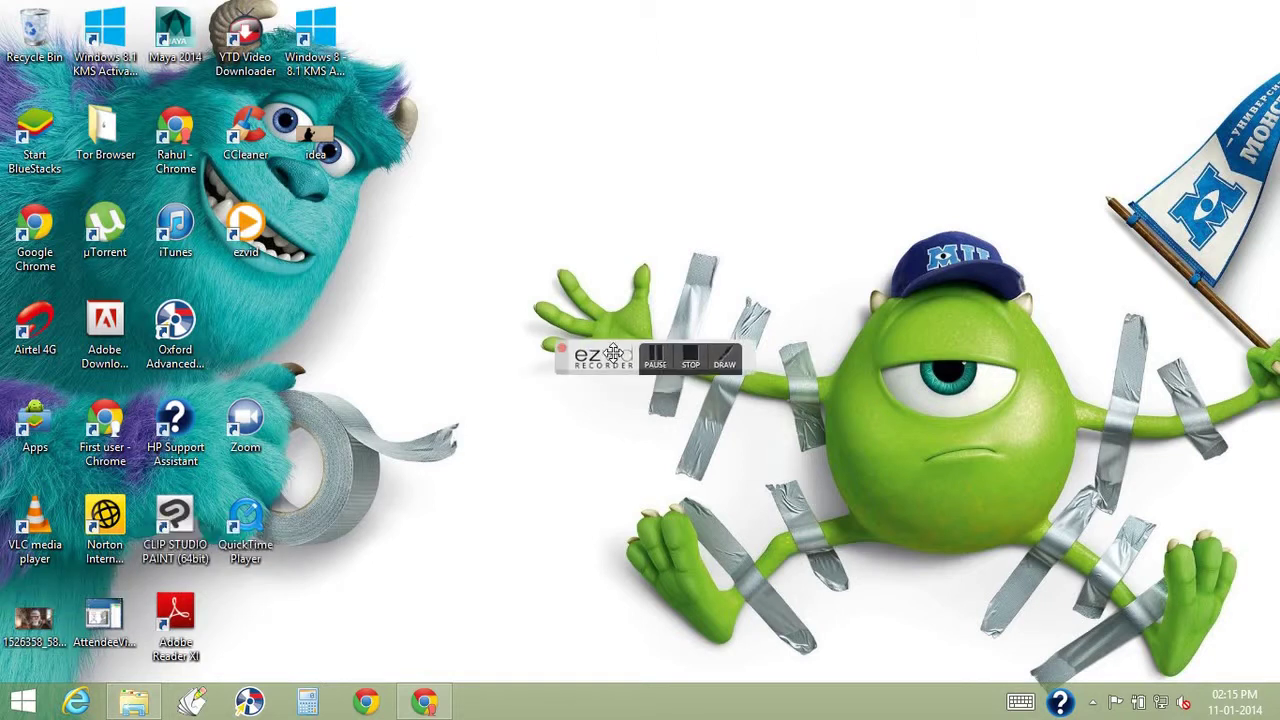
pyautogui.click(725, 362)
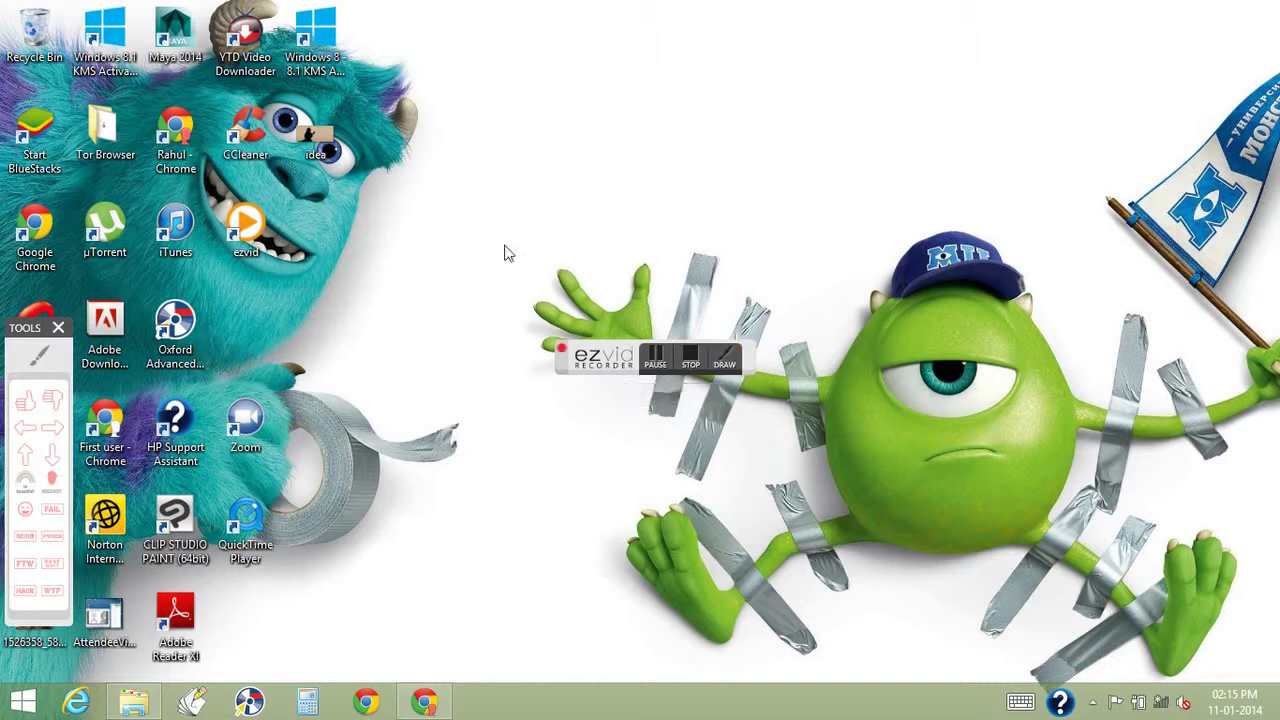
pyautogui.moveTo(22, 328); pyautogui.dragTo(389, 243)
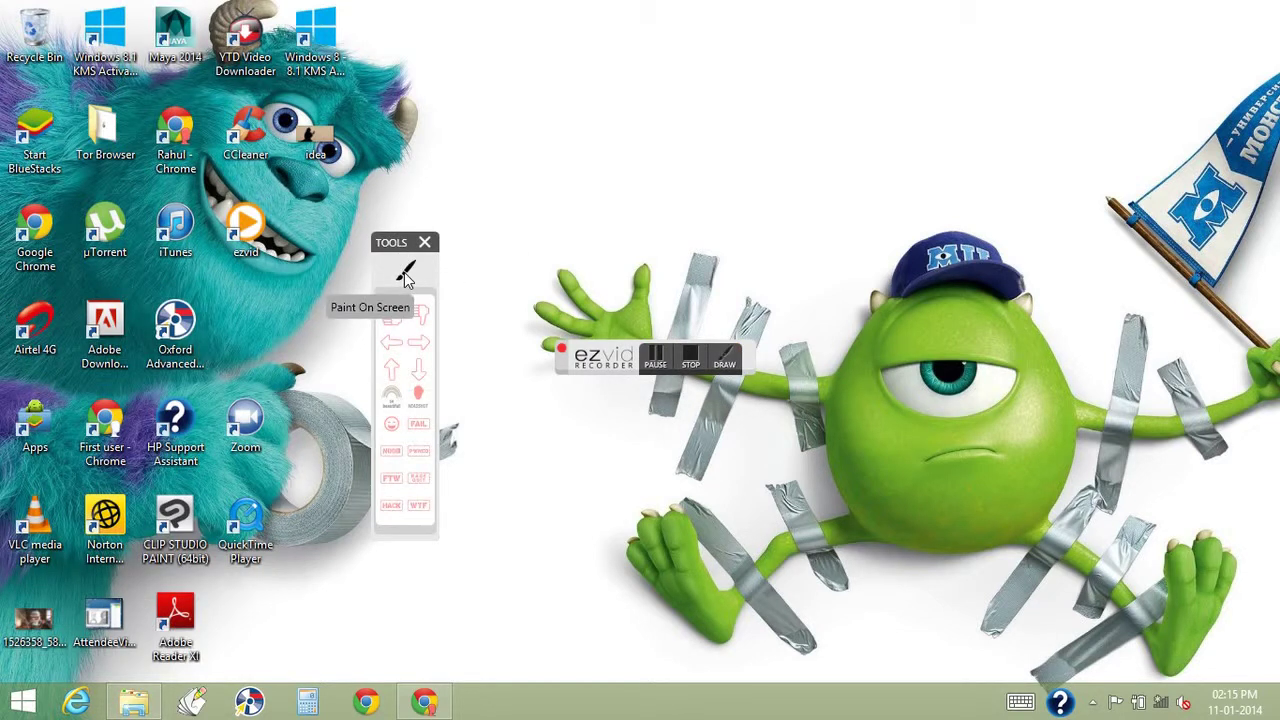
# Paint a red freehand signature plus brow, under-eye, mouth and side strokes on the monster.
pyautogui.click(405, 276)
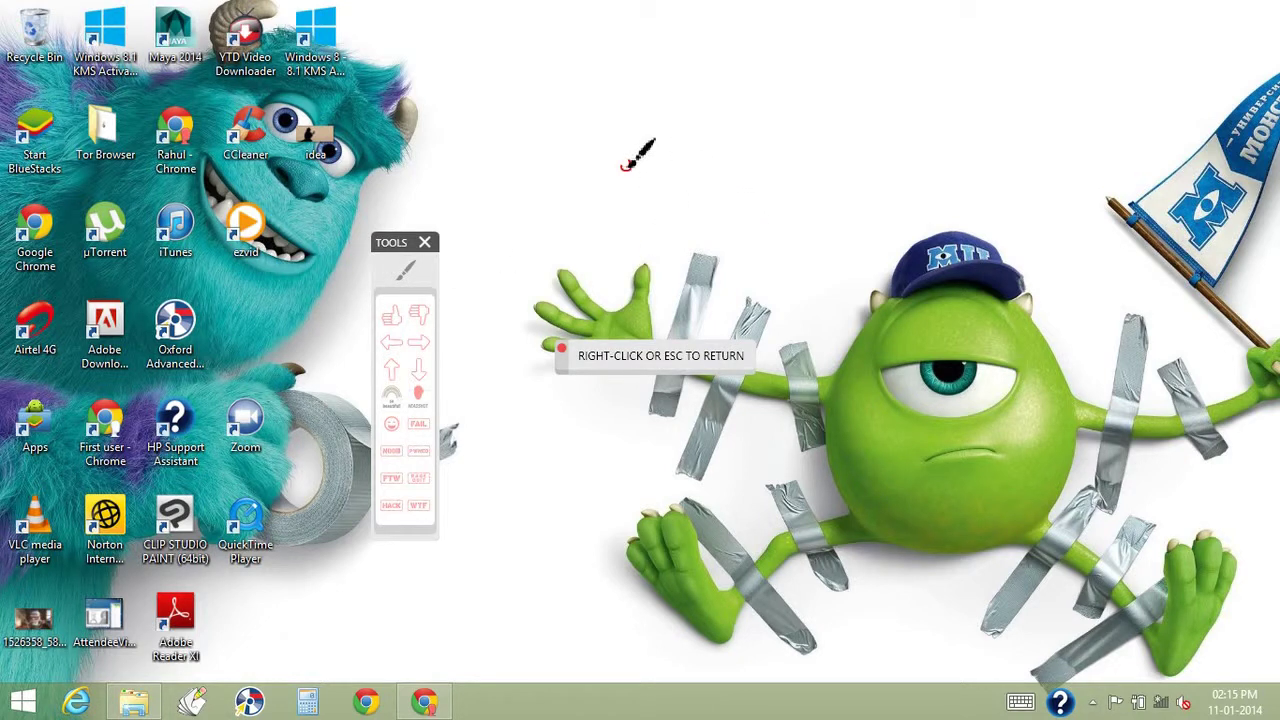
pyautogui.moveTo(624, 166); pyautogui.dragTo(630, 234)
pyautogui.moveTo(652, 182)
pyautogui.mouseDown()
pyautogui.moveTo(655, 222)
pyautogui.moveTo(627, 210)
pyautogui.moveTo(678, 198)
pyautogui.mouseUp()
pyautogui.click(676, 152)
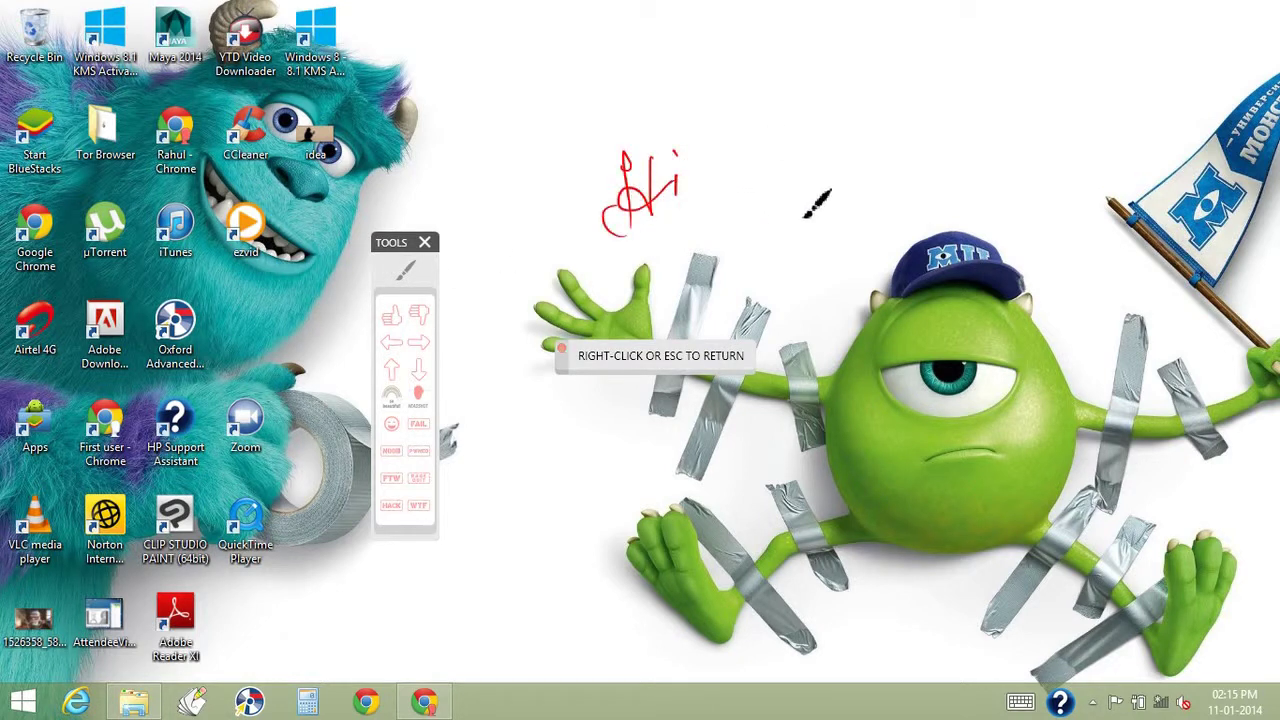
pyautogui.moveTo(849, 372); pyautogui.dragTo(878, 327)
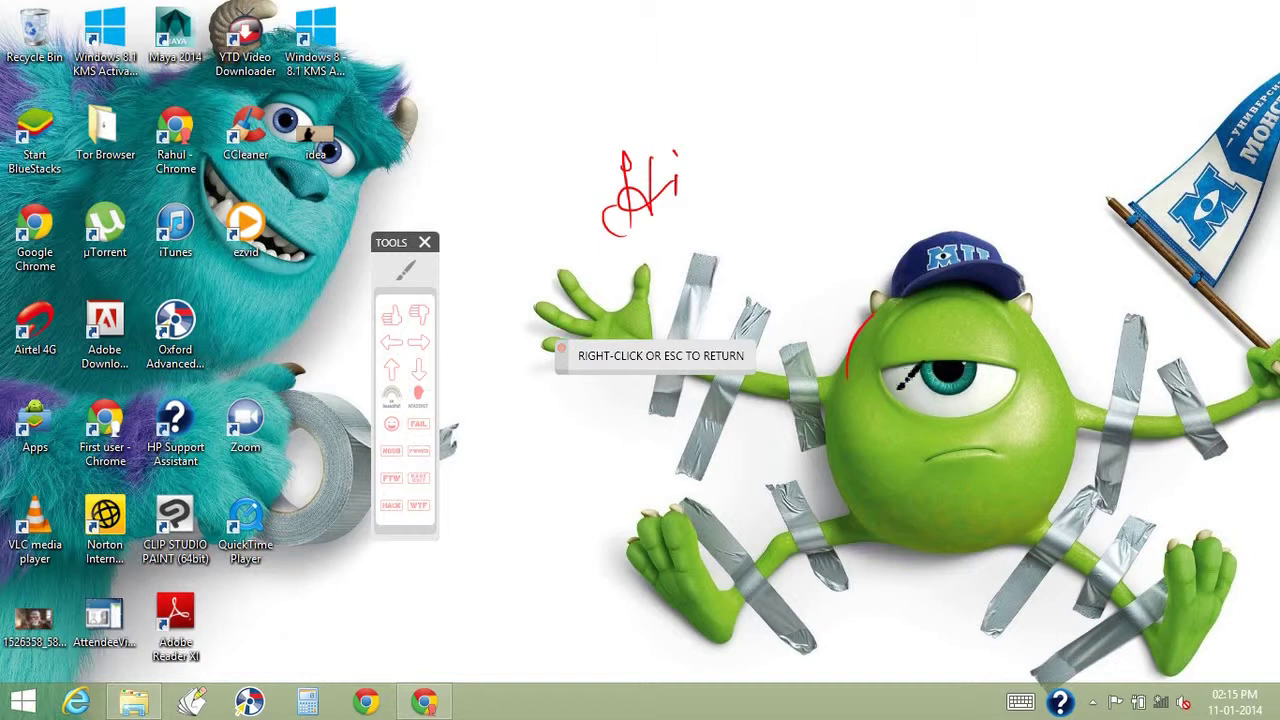
pyautogui.moveTo(885, 377); pyautogui.dragTo(985, 382)
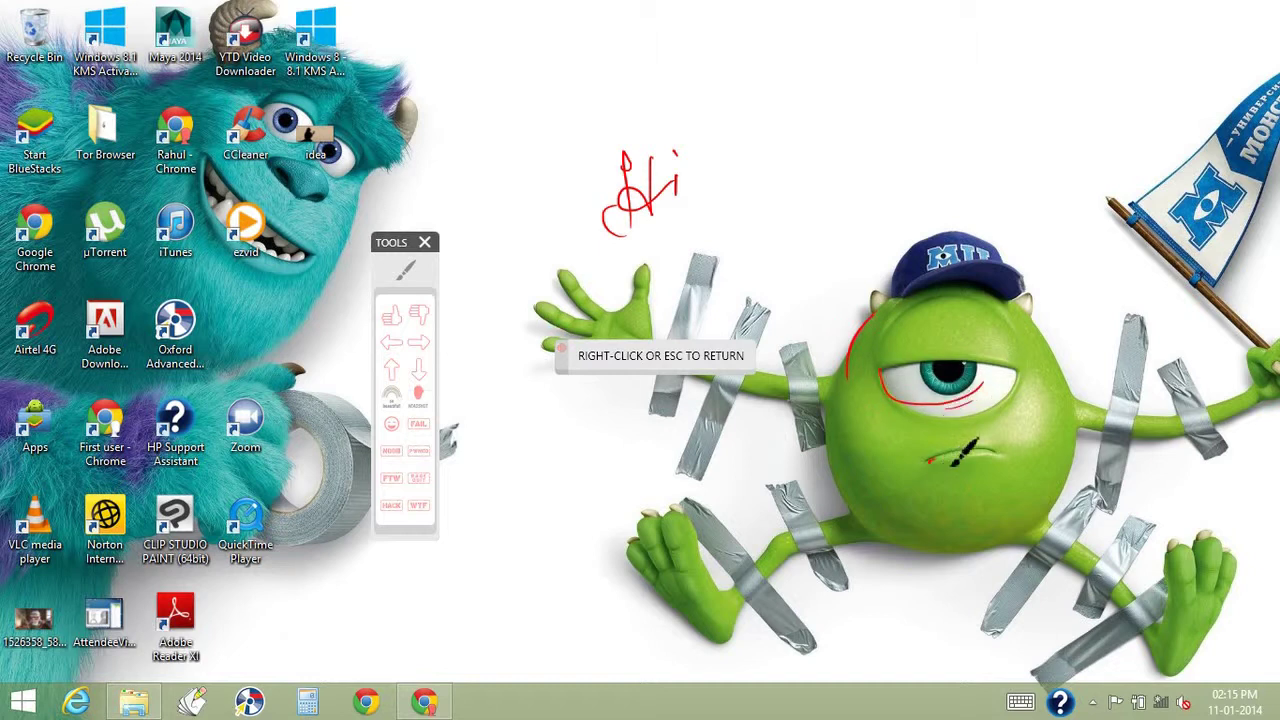
pyautogui.moveTo(935, 463); pyautogui.dragTo(976, 455)
pyautogui.moveTo(1078, 422); pyautogui.dragTo(1052, 492)
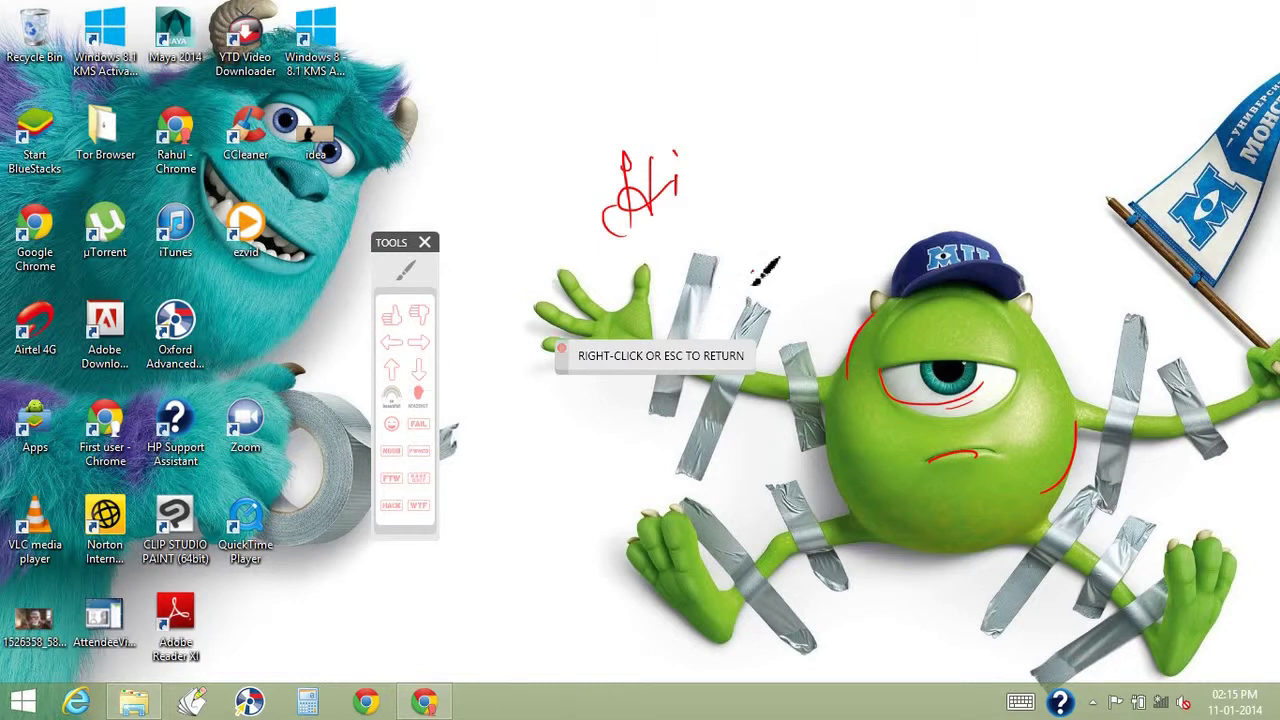
pyautogui.rightClick(753, 281)
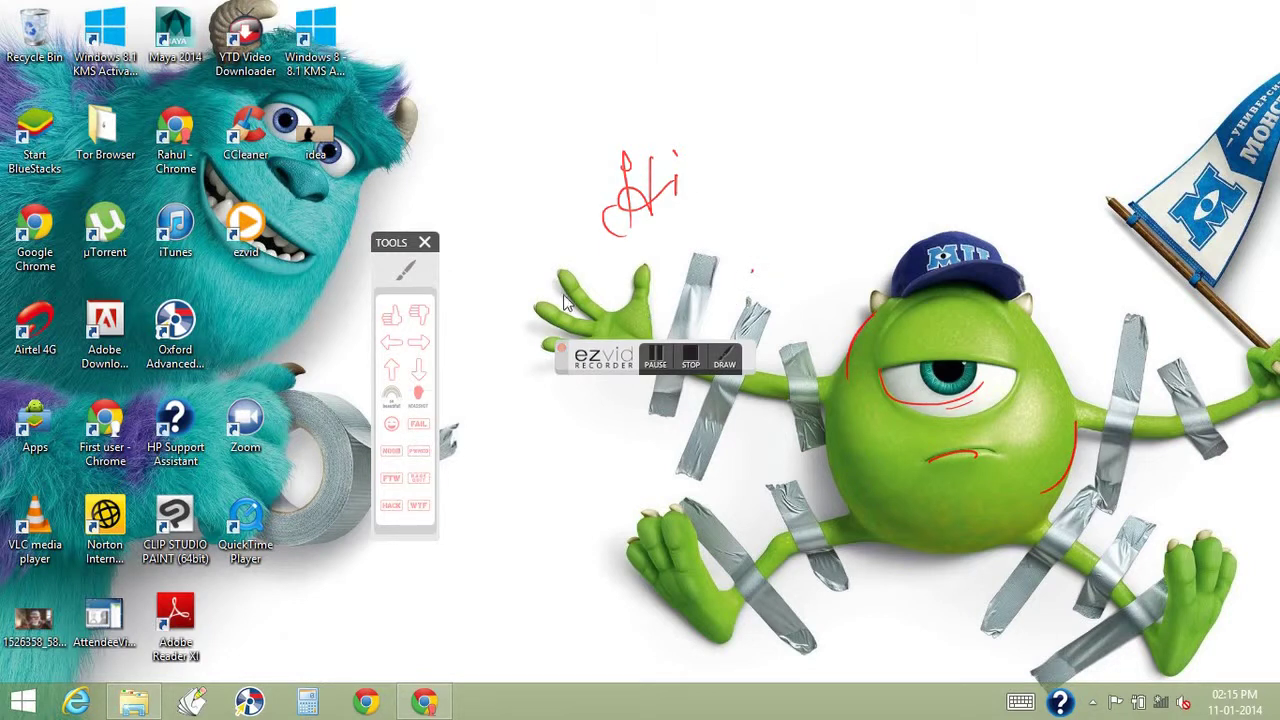
# Stamp three red thumbs-up icons near the monster's hand, over its cap, and by its foot.
pyautogui.click(391, 318)
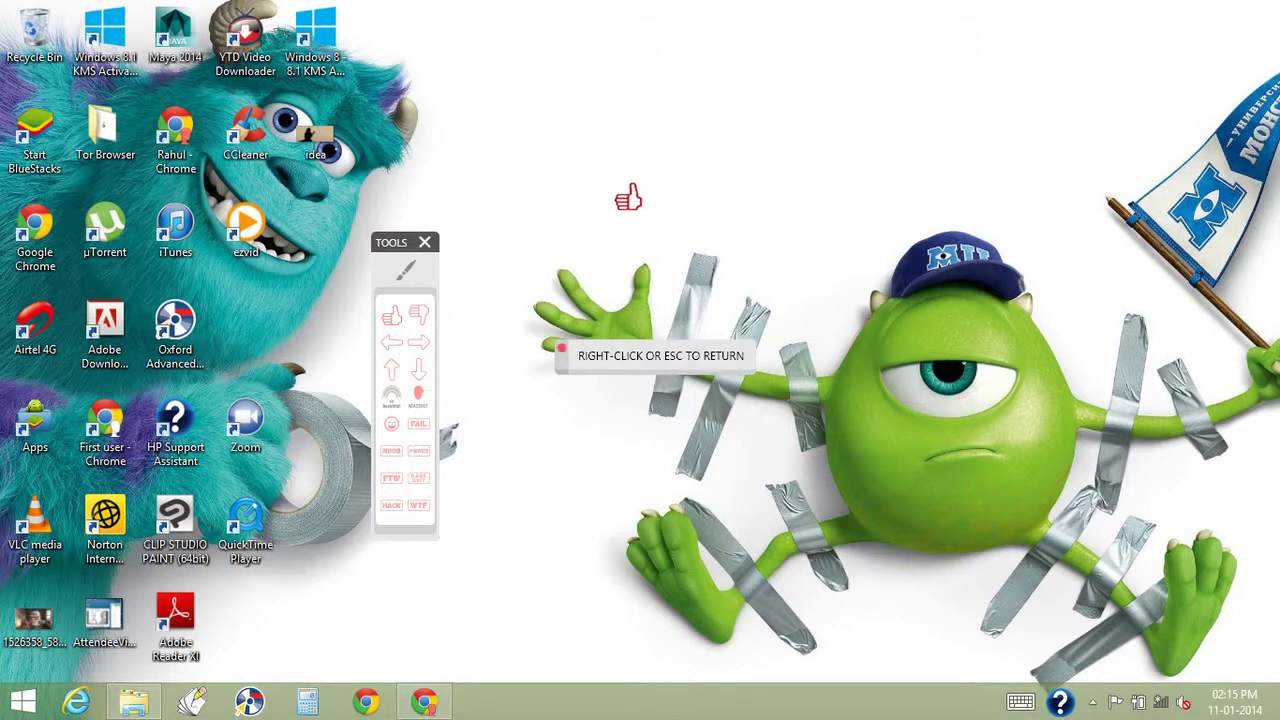
pyautogui.click(620, 166)
pyautogui.click(858, 186)
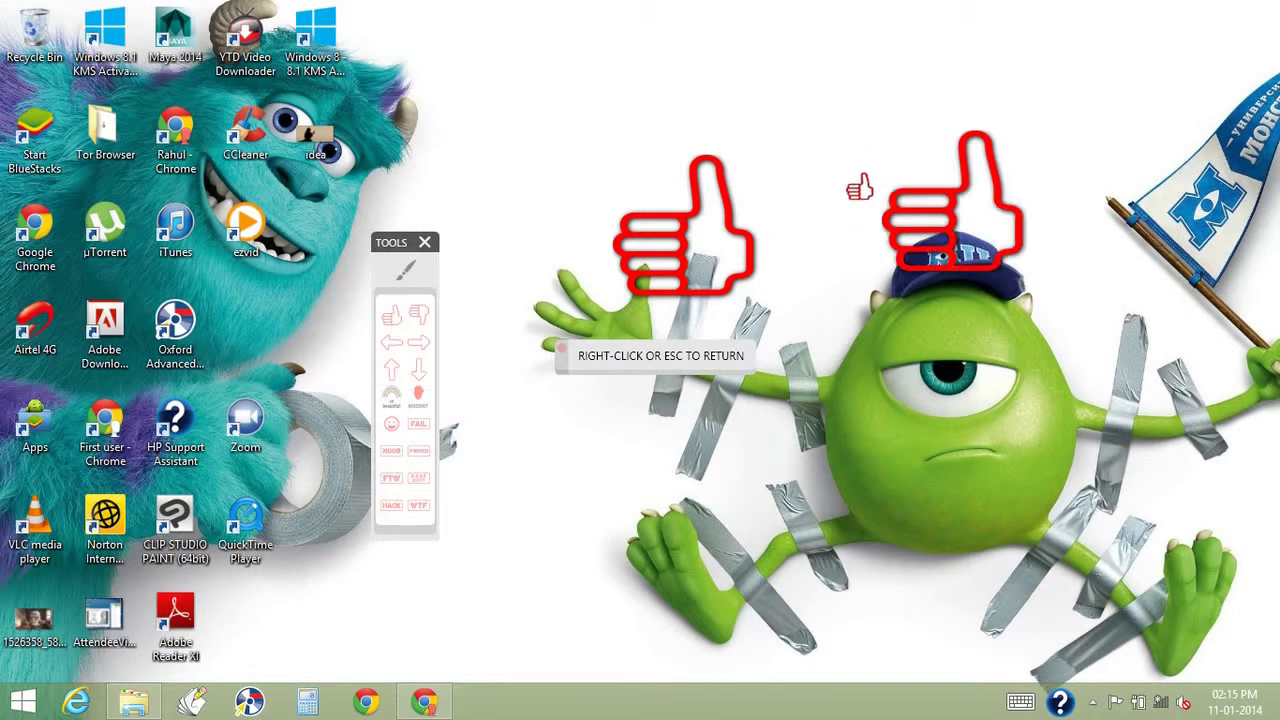
pyautogui.click(612, 458)
pyautogui.rightClick(378, 262)
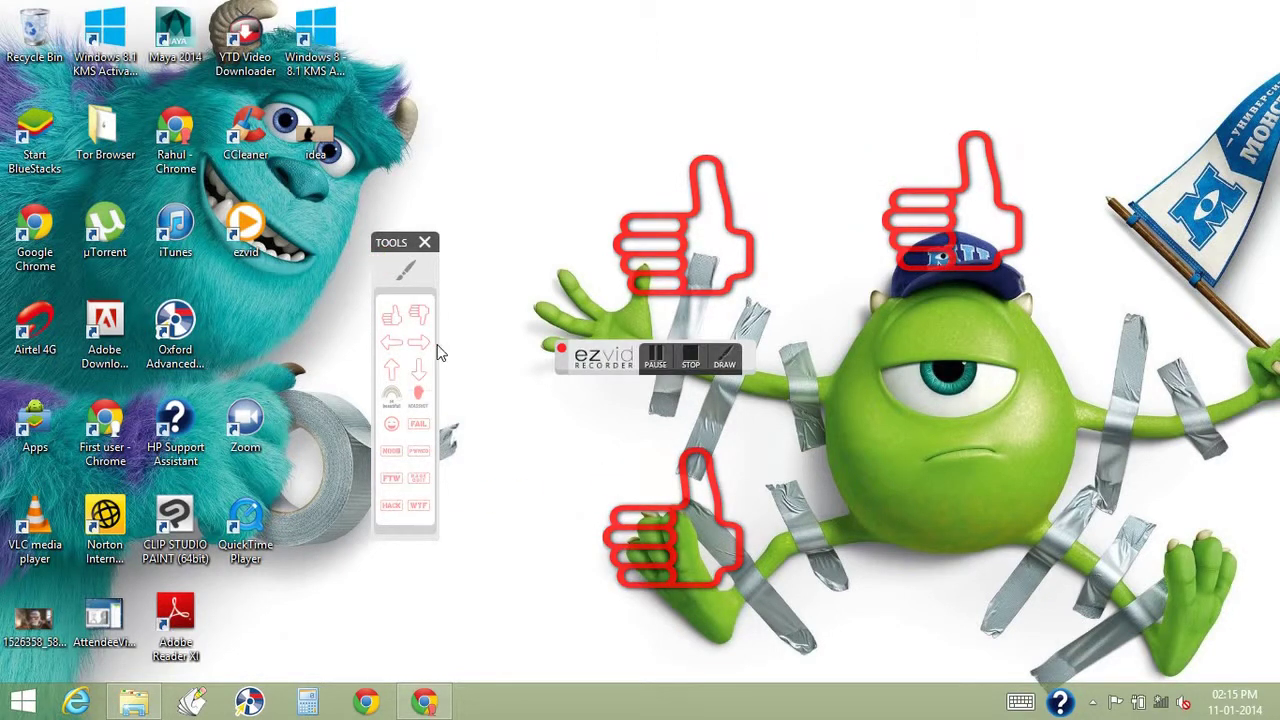
# Stamp six rainbow 'so beautiful!' stickers across the top, the monster's face and the desktop icons.
pyautogui.click(391, 396)
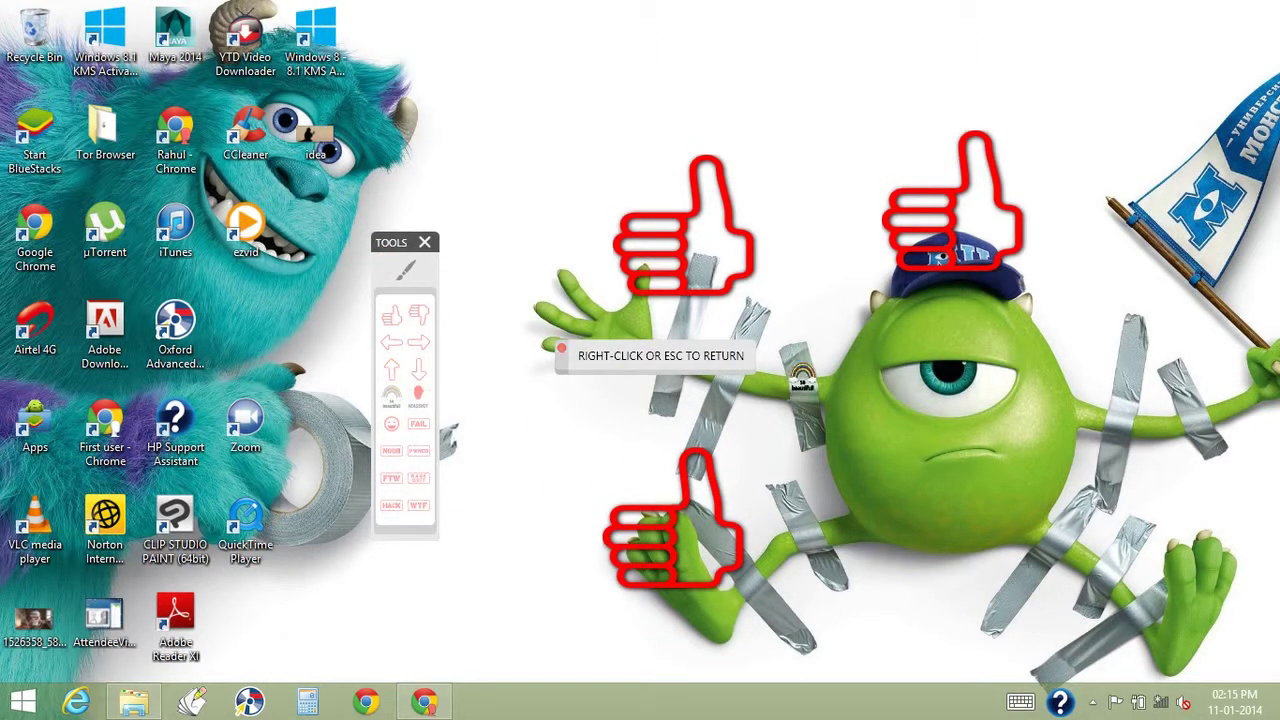
pyautogui.click(430, 68)
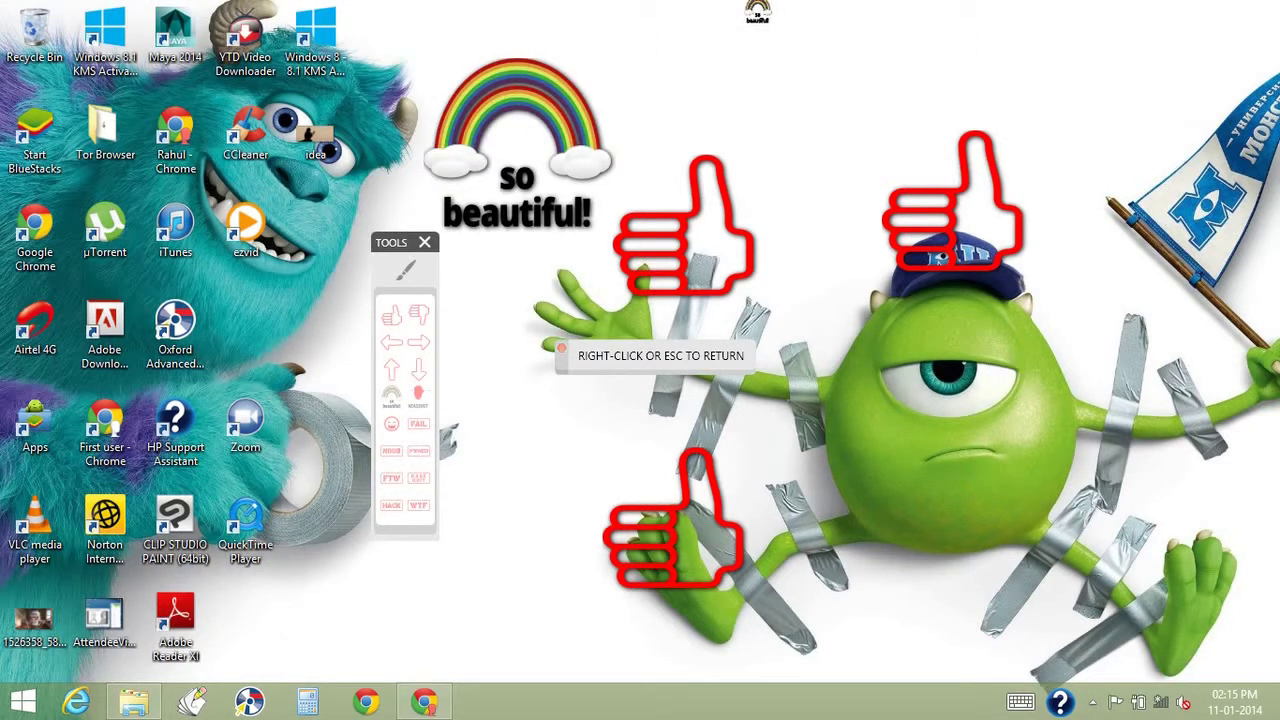
pyautogui.click(757, 10)
pyautogui.click(786, 372)
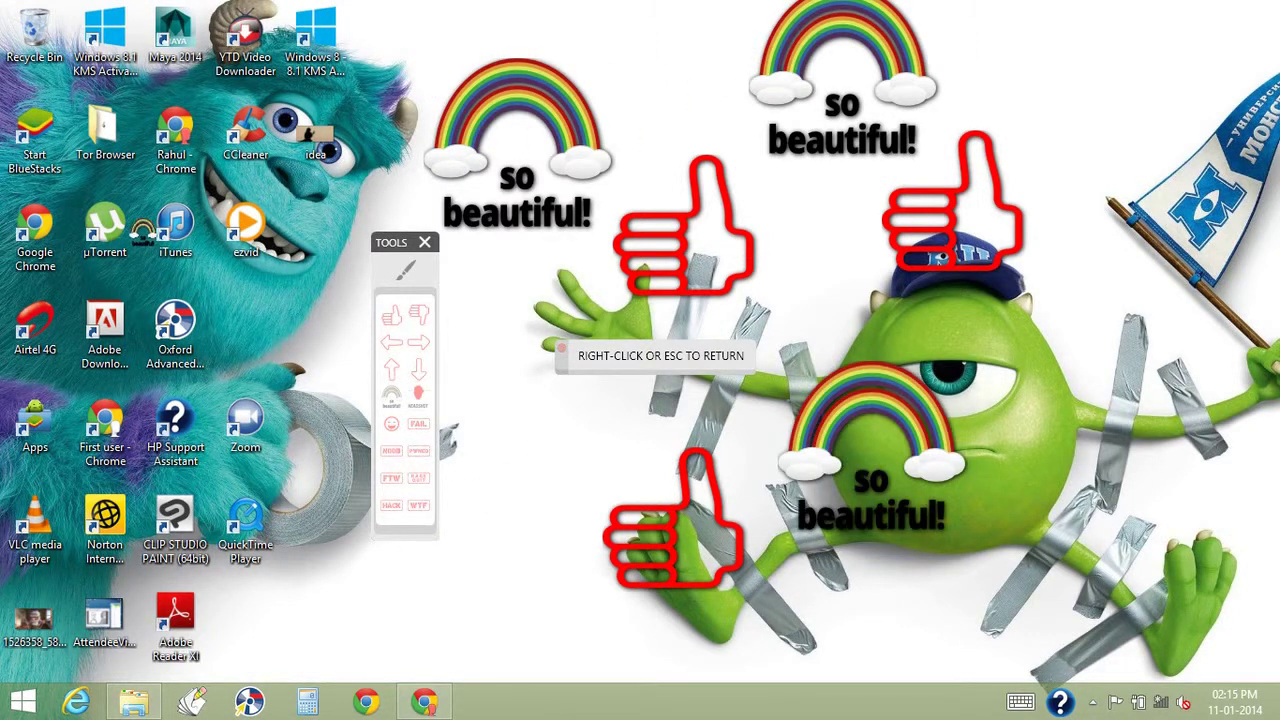
pyautogui.click(128, 214)
pyautogui.click(36, 110)
pyautogui.click(108, 408)
# Stamp two red FAIL marks over the top and upper-left rainbows.
pyautogui.rightClick(363, 366)
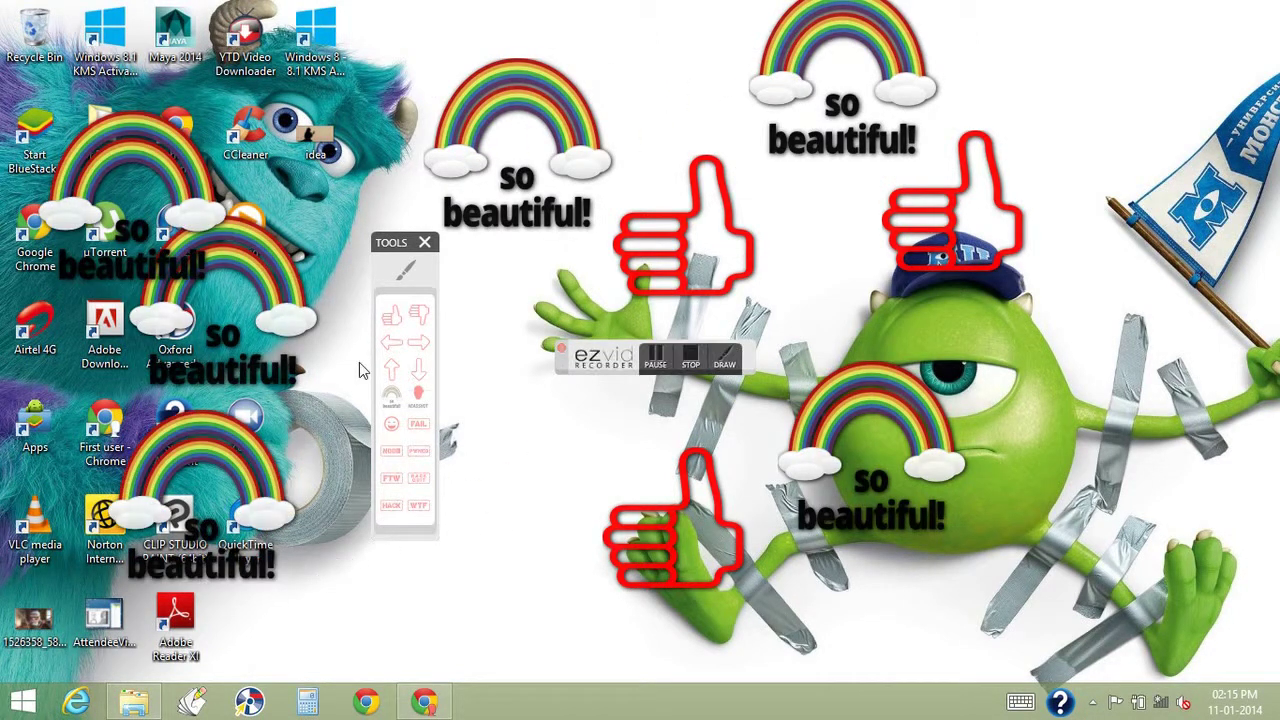
pyautogui.click(418, 430)
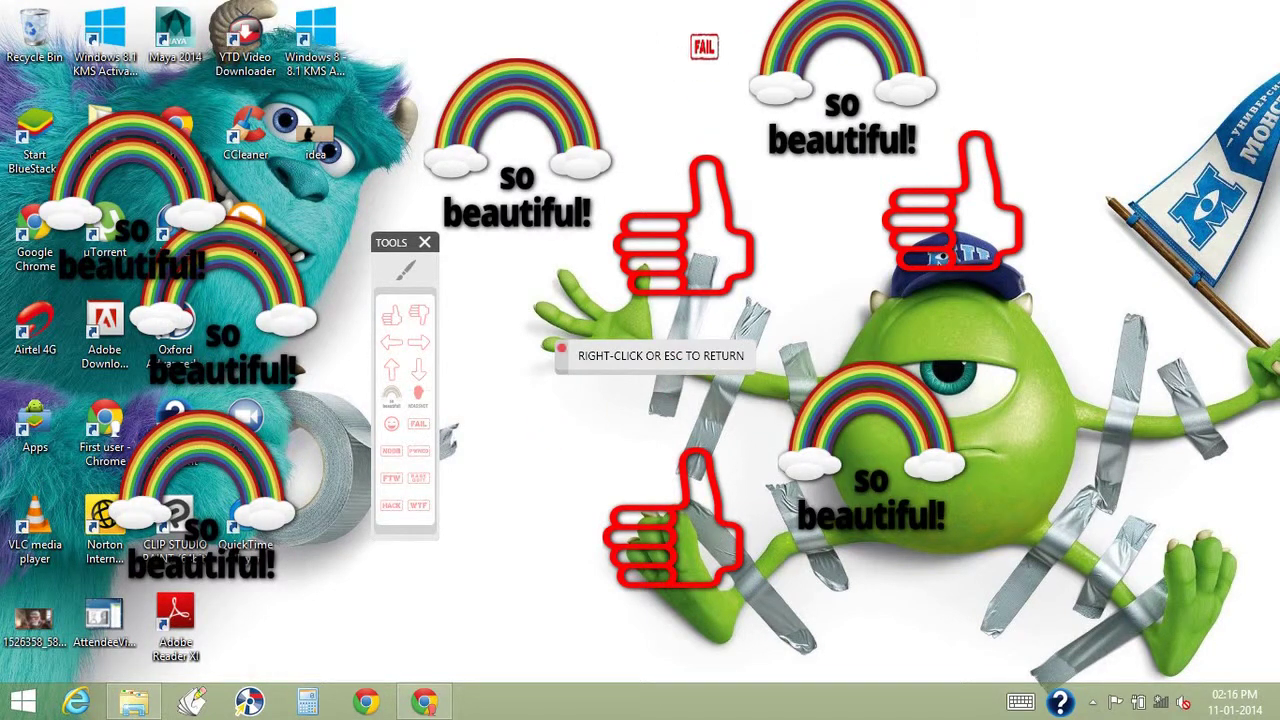
pyautogui.click(704, 46)
pyautogui.click(476, 144)
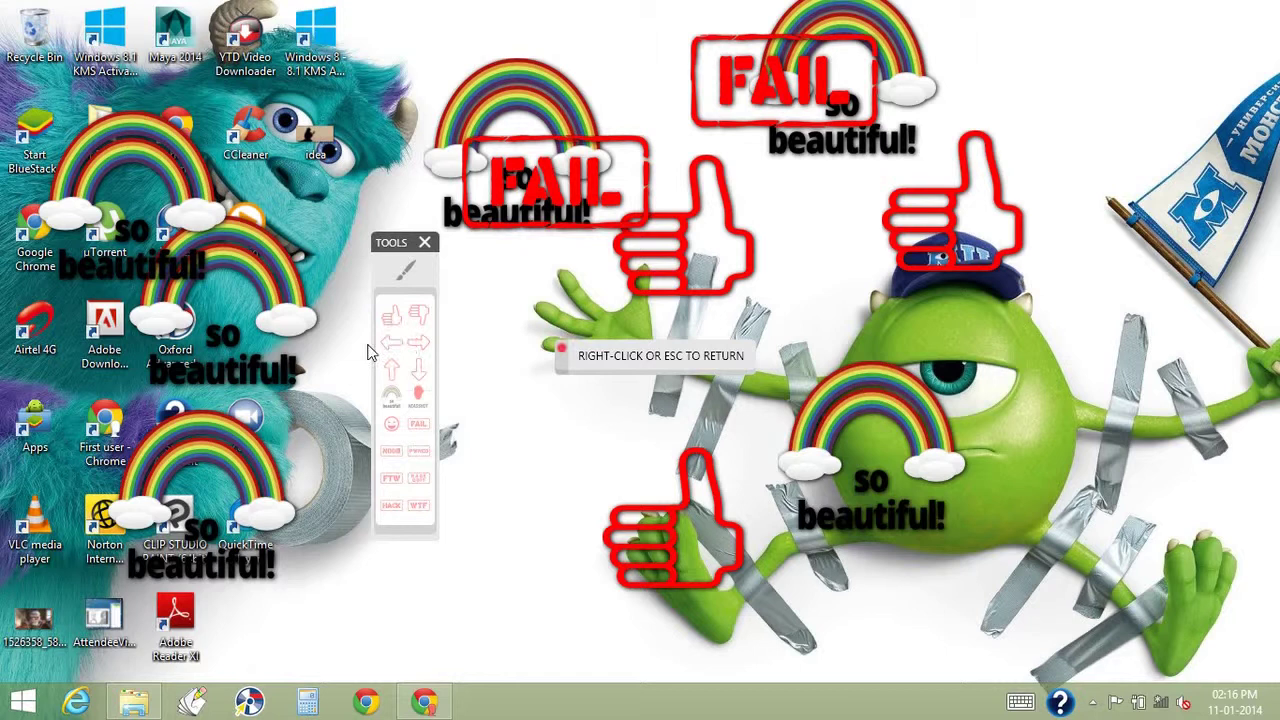
# Add a thumbs-up on the monster's right arm and a thumbs-down over the lower rainbow, then exit drawing.
pyautogui.click(391, 315)
pyautogui.click(995, 340)
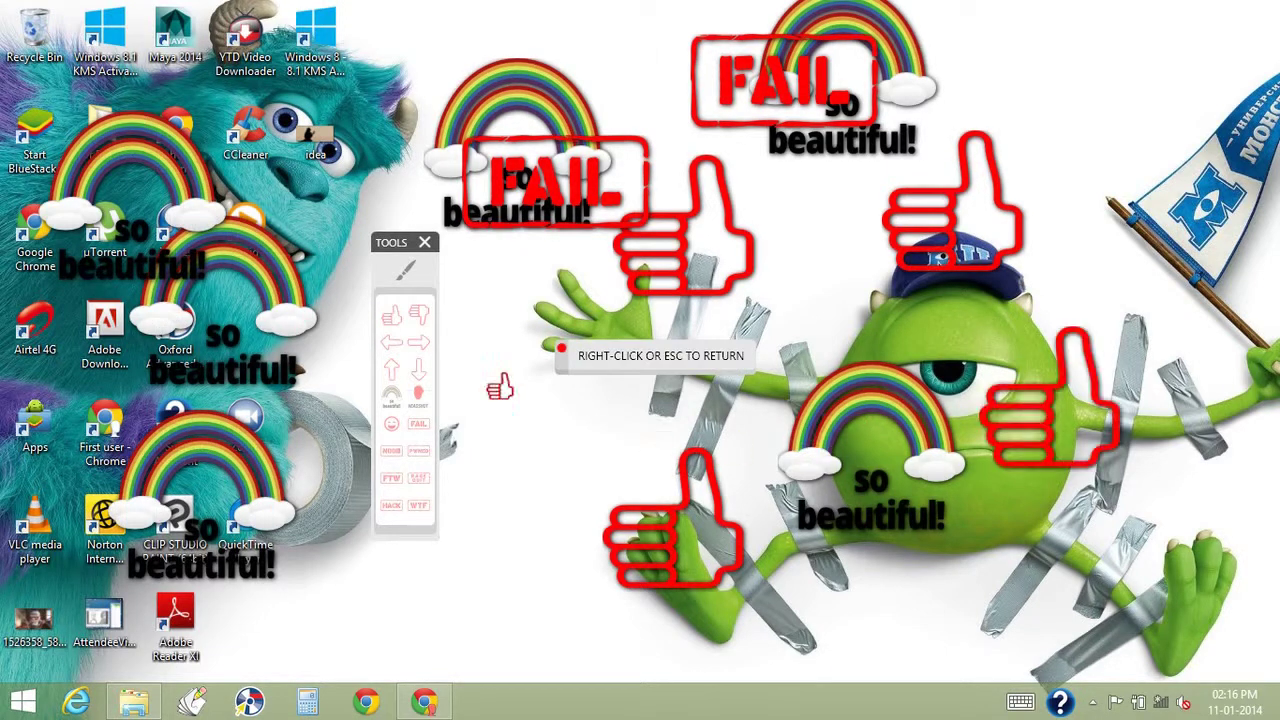
pyautogui.click(418, 315)
pyautogui.click(816, 467)
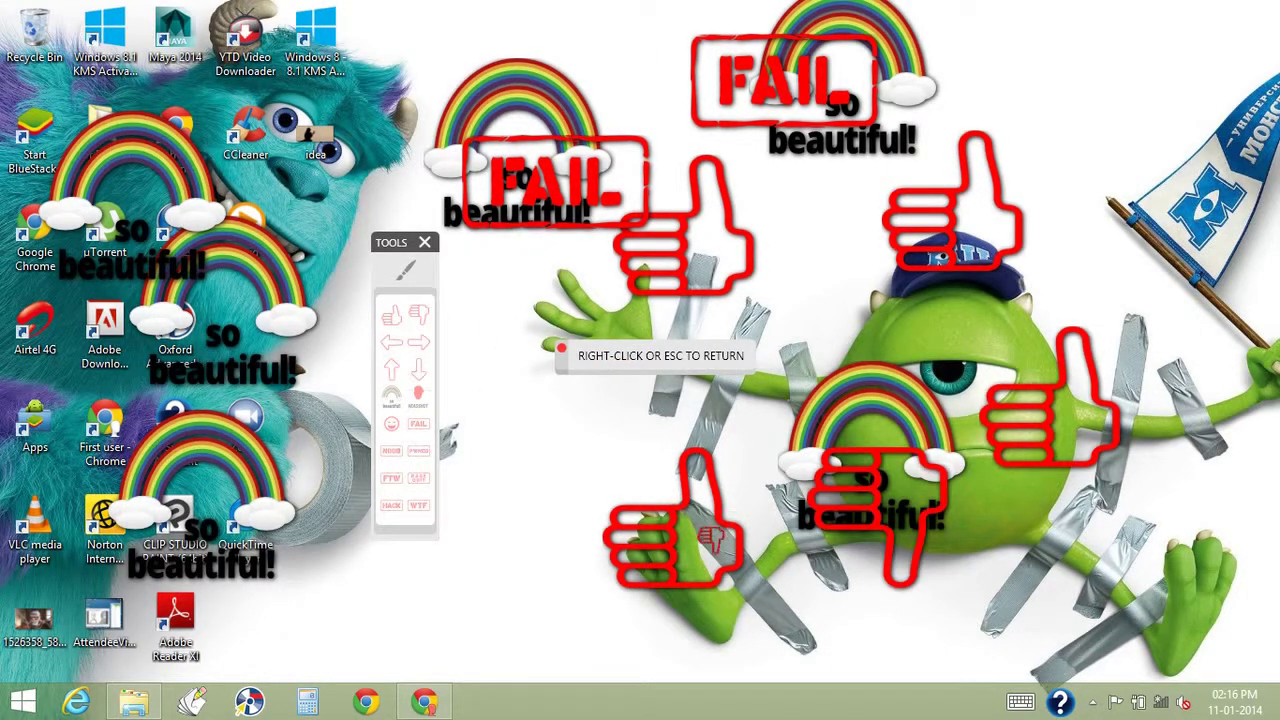
pyautogui.rightClick(712, 541)
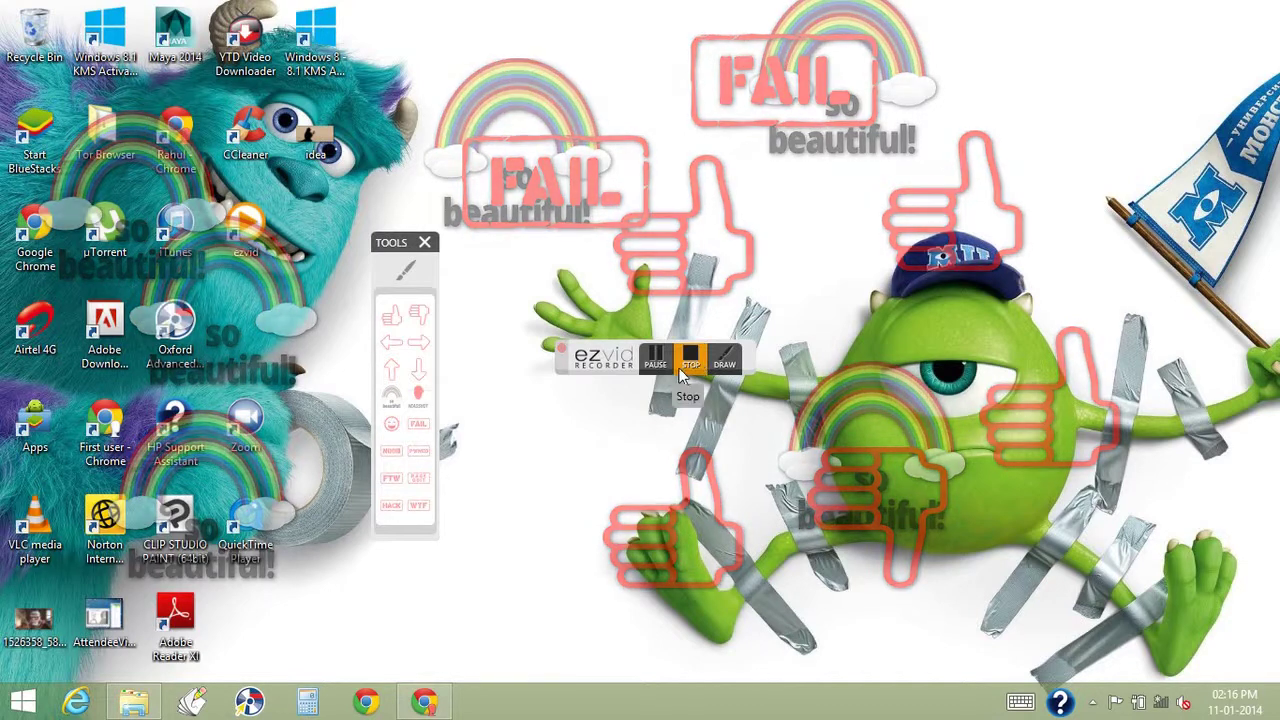